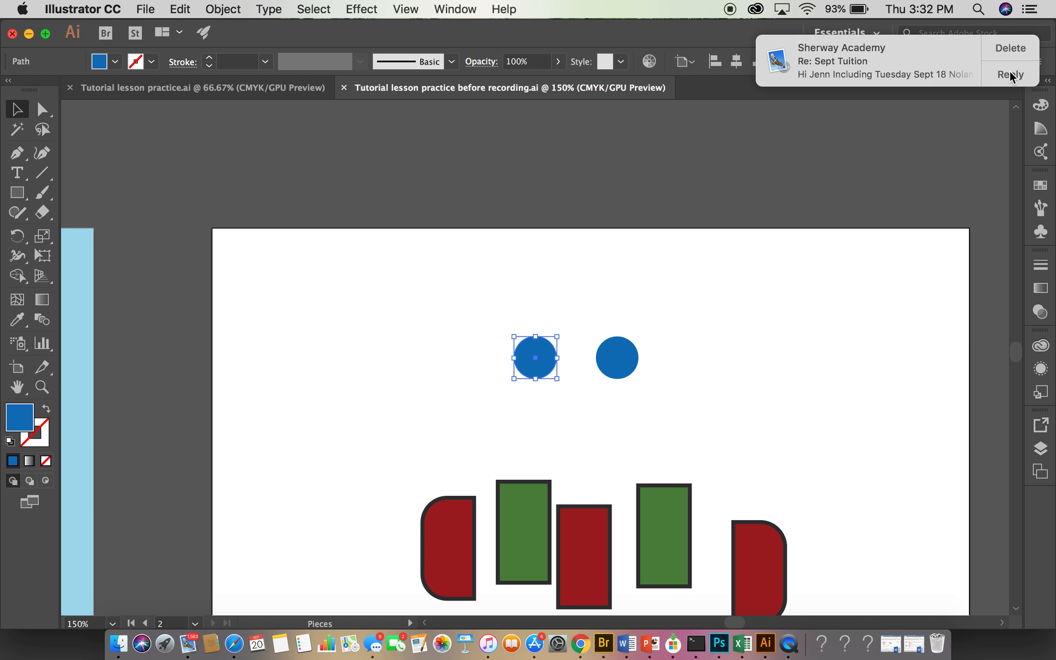
{"action": "left_click", "coordinate": [935, 51]}
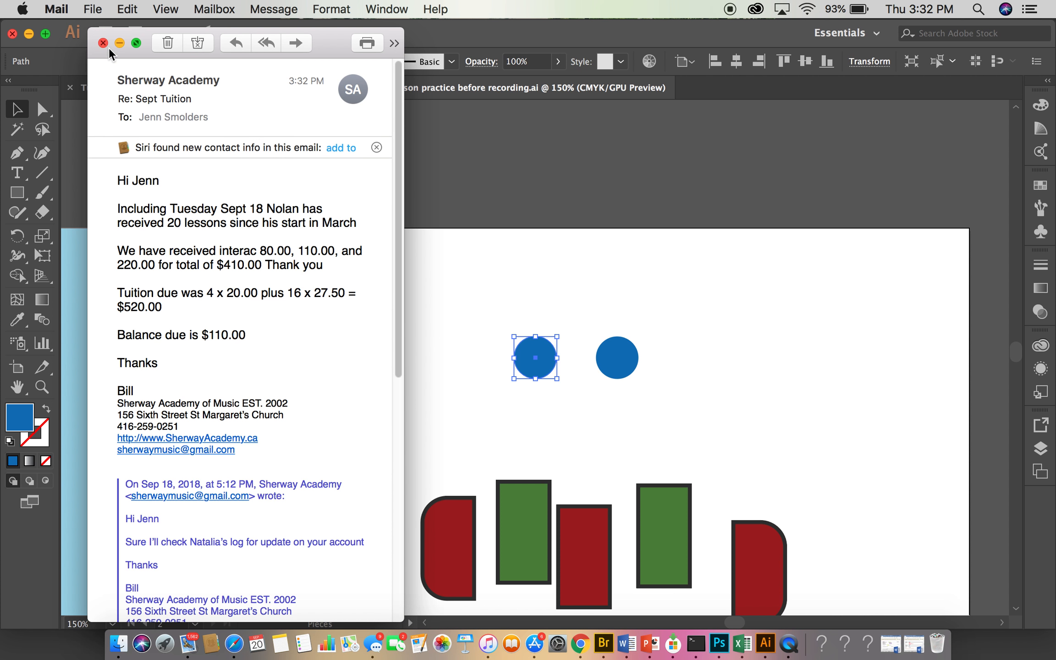
{"action": "left_click", "coordinate": [103, 43]}
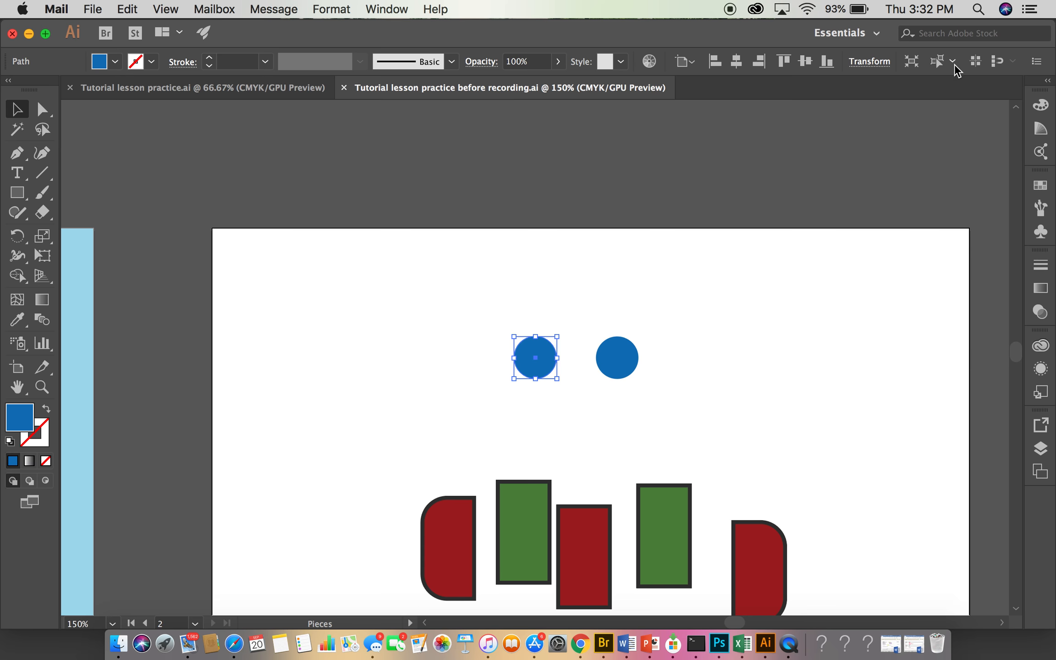
- Select both blue circles, using Select Similar Objects with the Fill Color option, and clear the selection
{"action": "left_click", "coordinate": [942, 66]}
{"action": "left_click", "coordinate": [952, 61]}
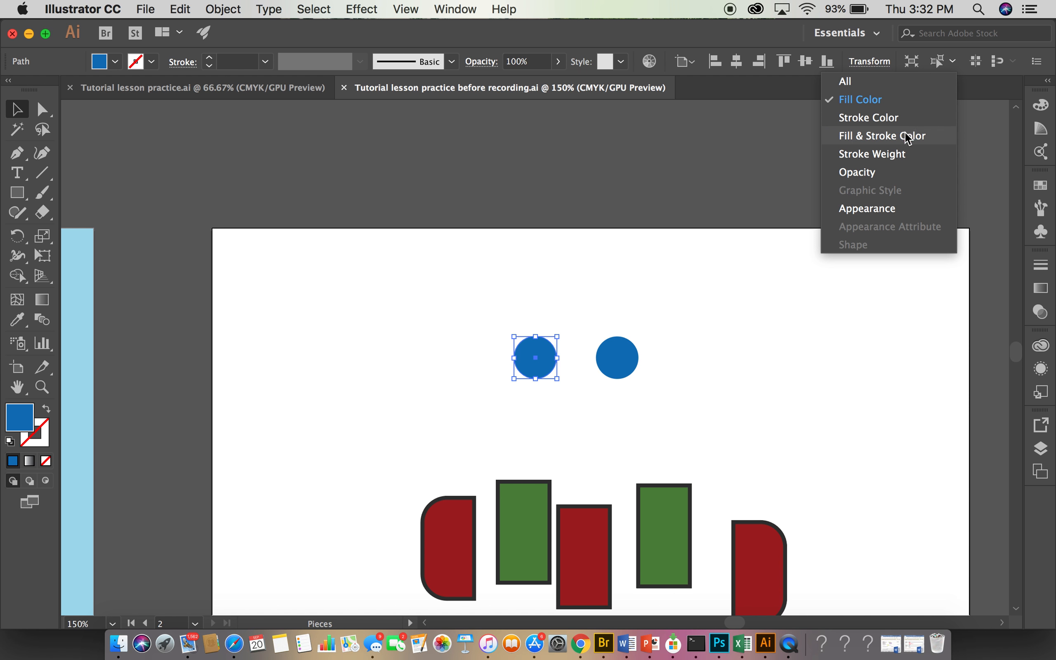
{"action": "left_click", "coordinate": [878, 103]}
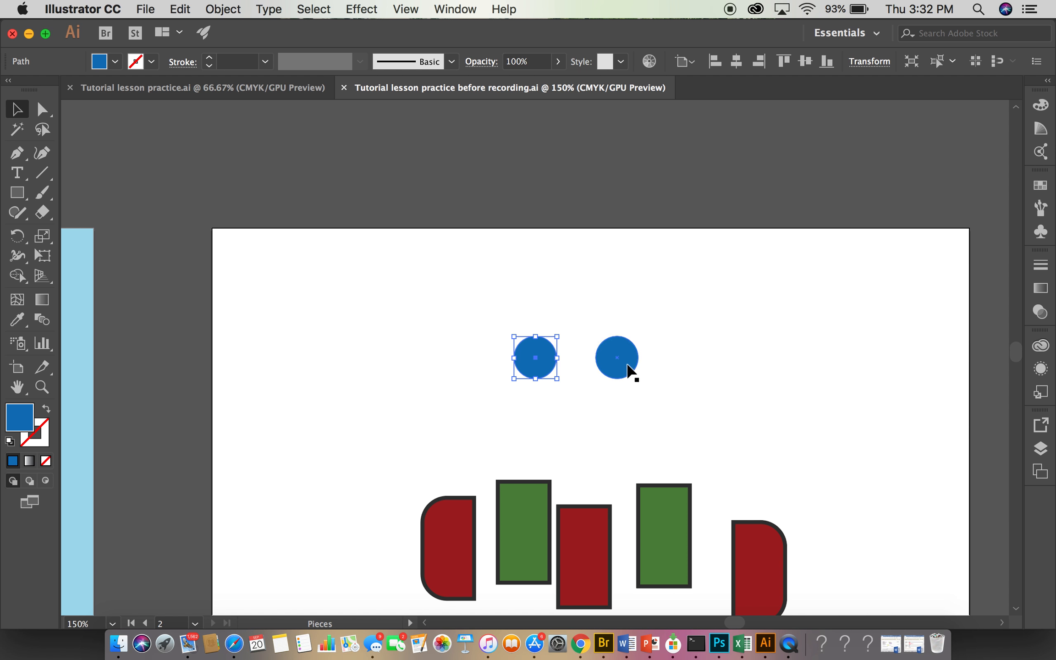
{"action": "left_click", "coordinate": [628, 369]}
{"action": "left_click", "coordinate": [537, 366]}
{"action": "left_click", "coordinate": [954, 61]}
{"action": "left_click", "coordinate": [847, 98]}
{"action": "left_click", "coordinate": [624, 367], "text": "shift"}
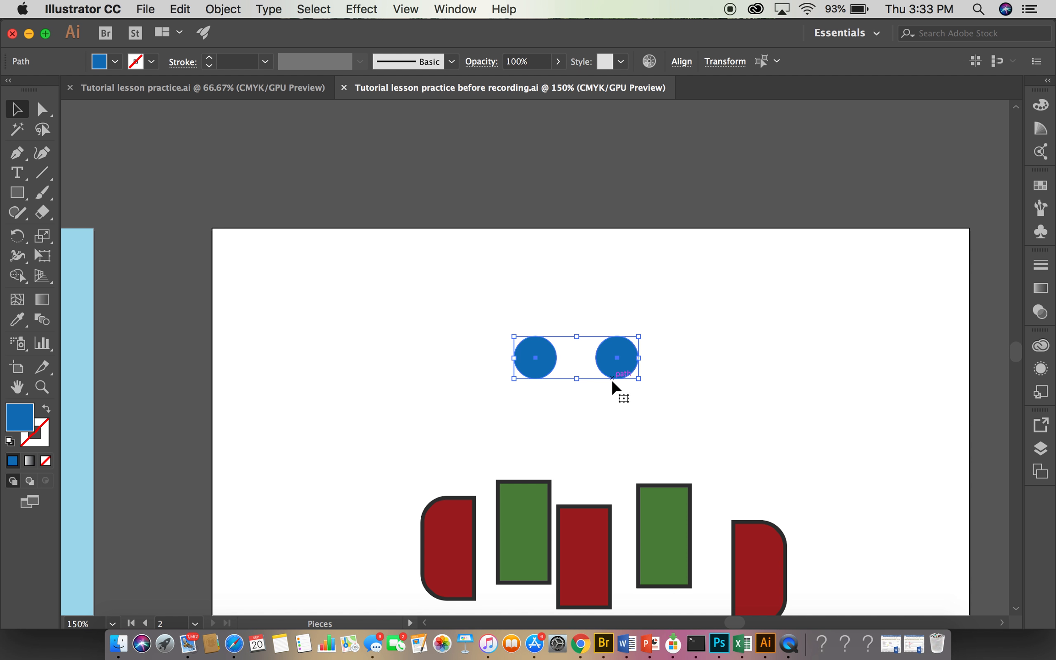
{"action": "left_click", "coordinate": [535, 413]}
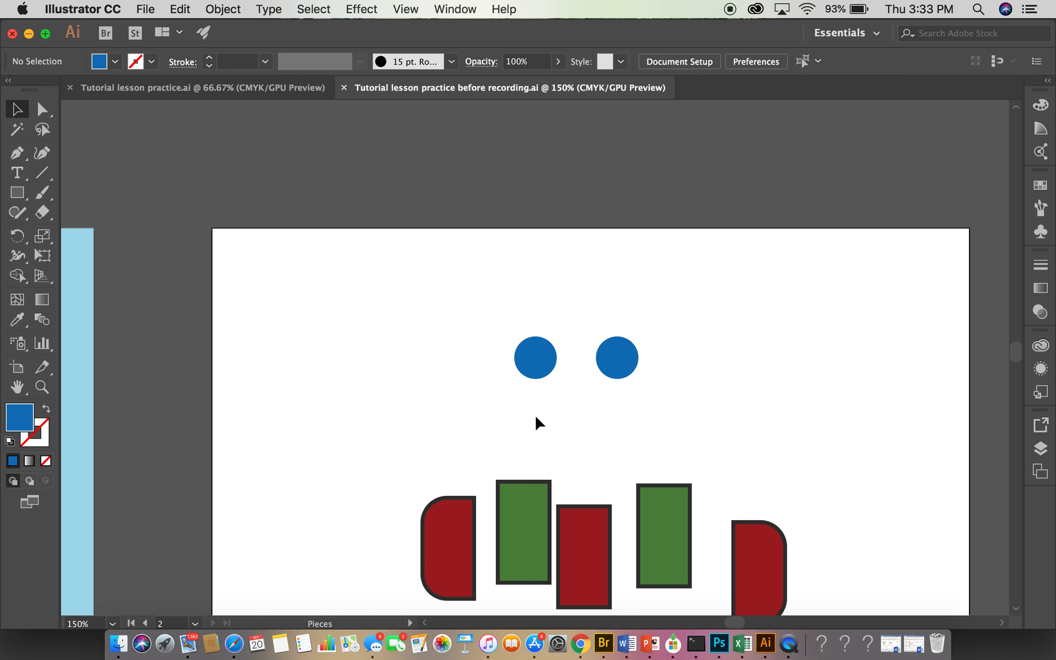
- Add the second blue circle to a selection of the first one manually, and deselect both circles
{"action": "left_click", "coordinate": [542, 372]}
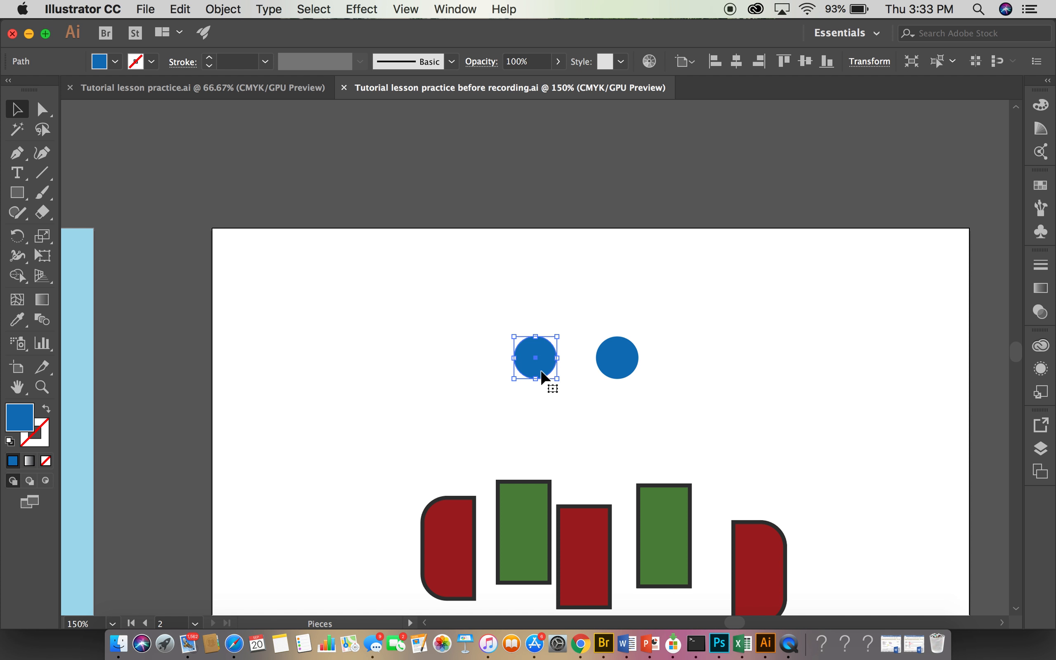
{"action": "left_click", "coordinate": [625, 370], "text": "shift"}
{"action": "left_click", "coordinate": [612, 430]}
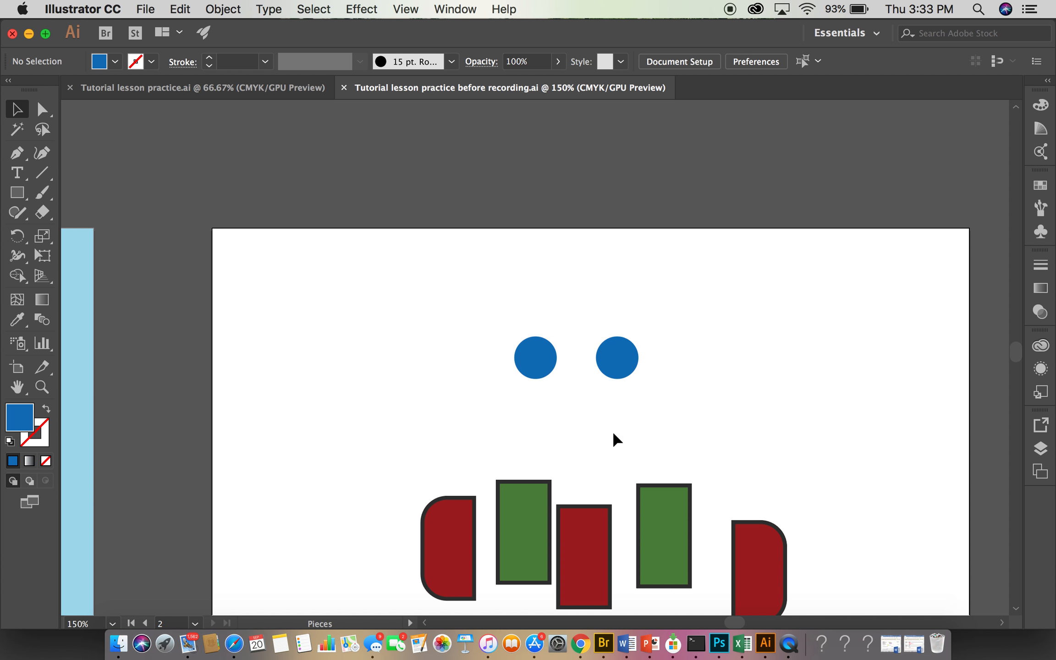
- Select all the red and green scarf pieces by matching the stroke color of the leftmost red piece
{"action": "left_click_drag", "start_coordinate": [613, 431], "coordinate": [625, 260]}
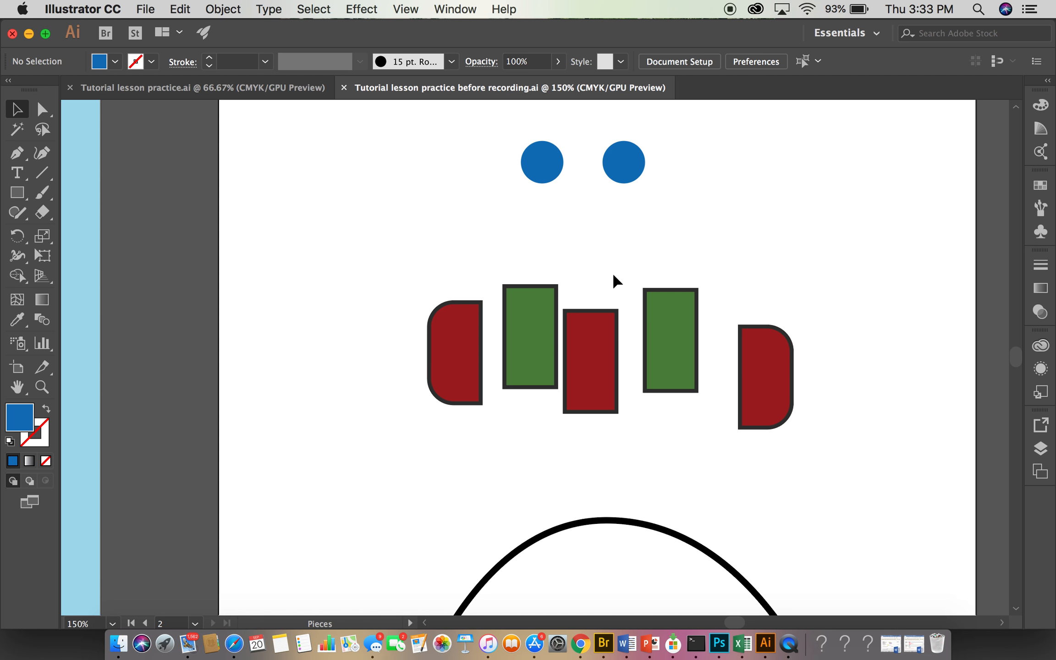
{"action": "left_click", "coordinate": [452, 369]}
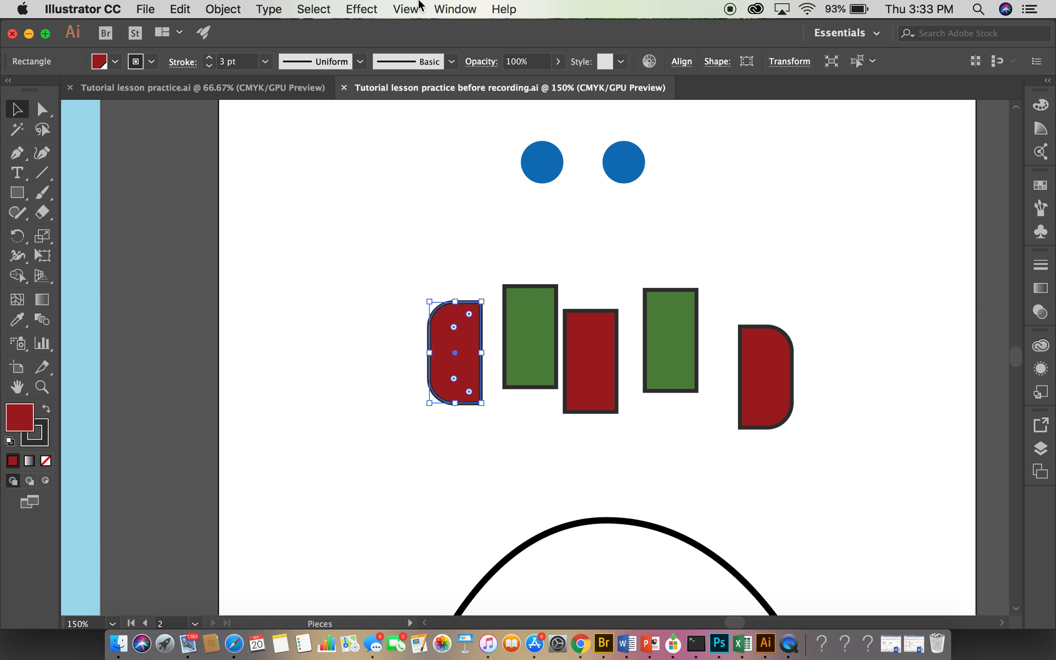
{"action": "left_click", "coordinate": [311, 8]}
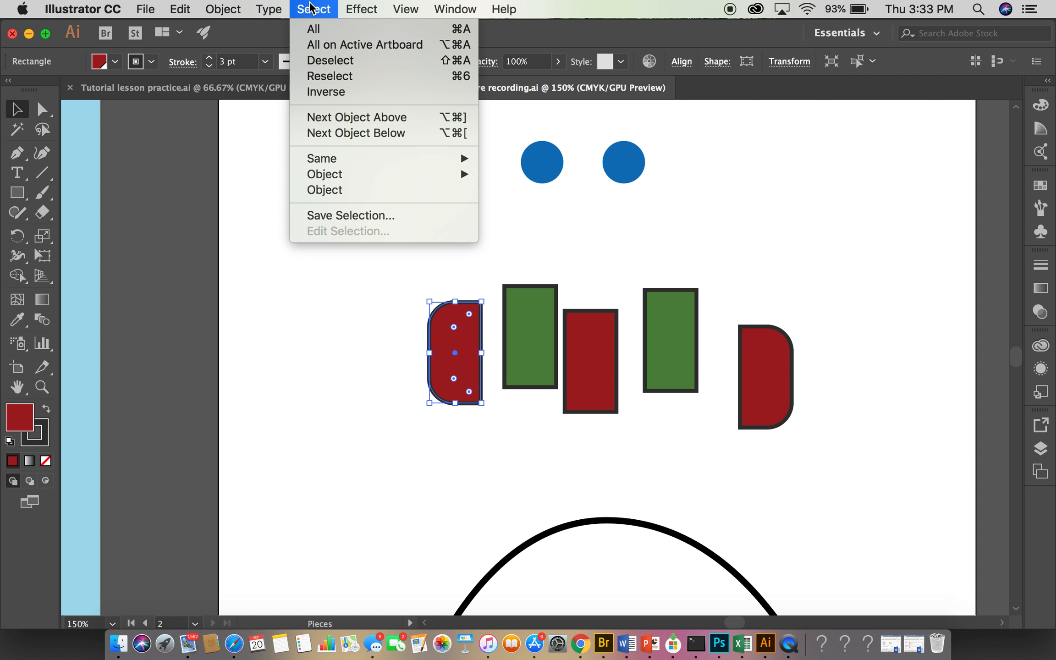
{"action": "mouse_move", "coordinate": [355, 164]}
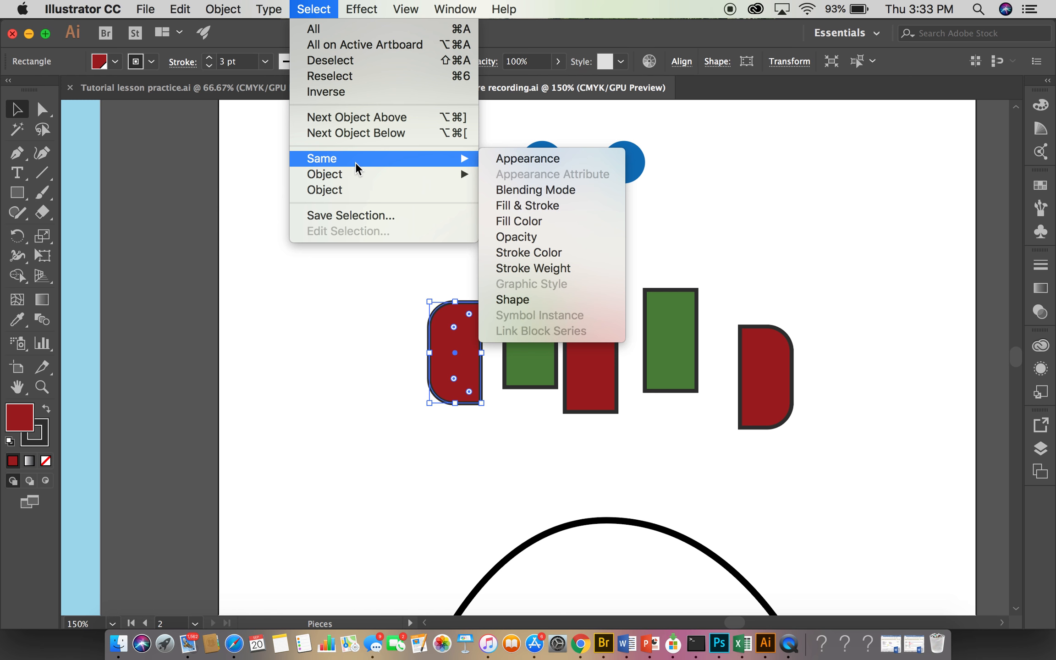
{"action": "left_click", "coordinate": [530, 255]}
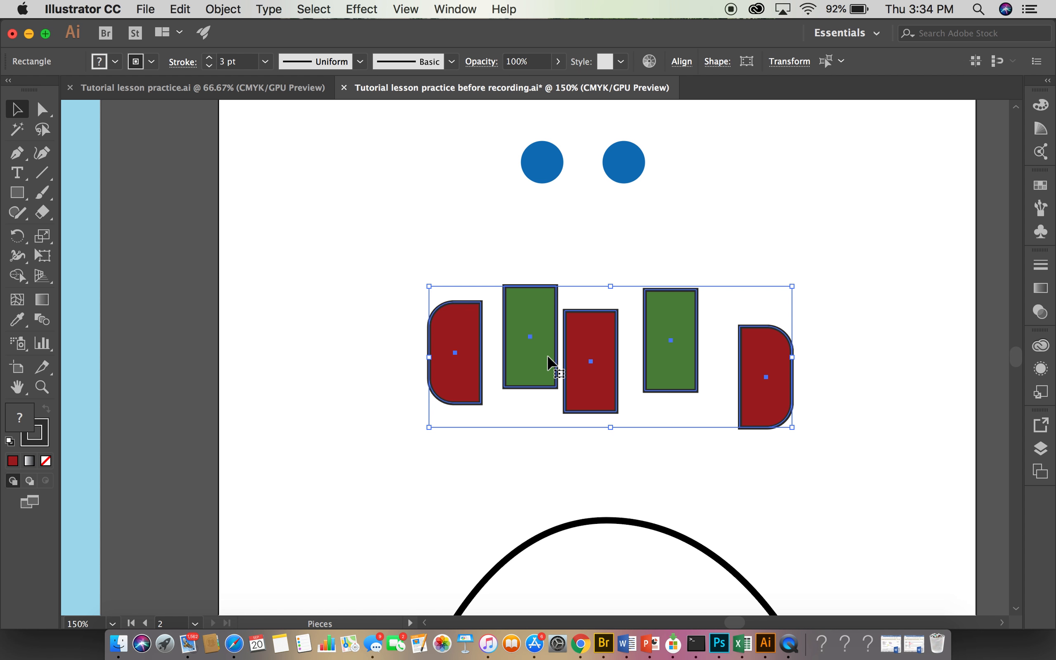
- Save the current selection of scarf pieces under the name Scarf, and deselect them
{"action": "left_click", "coordinate": [302, 11]}
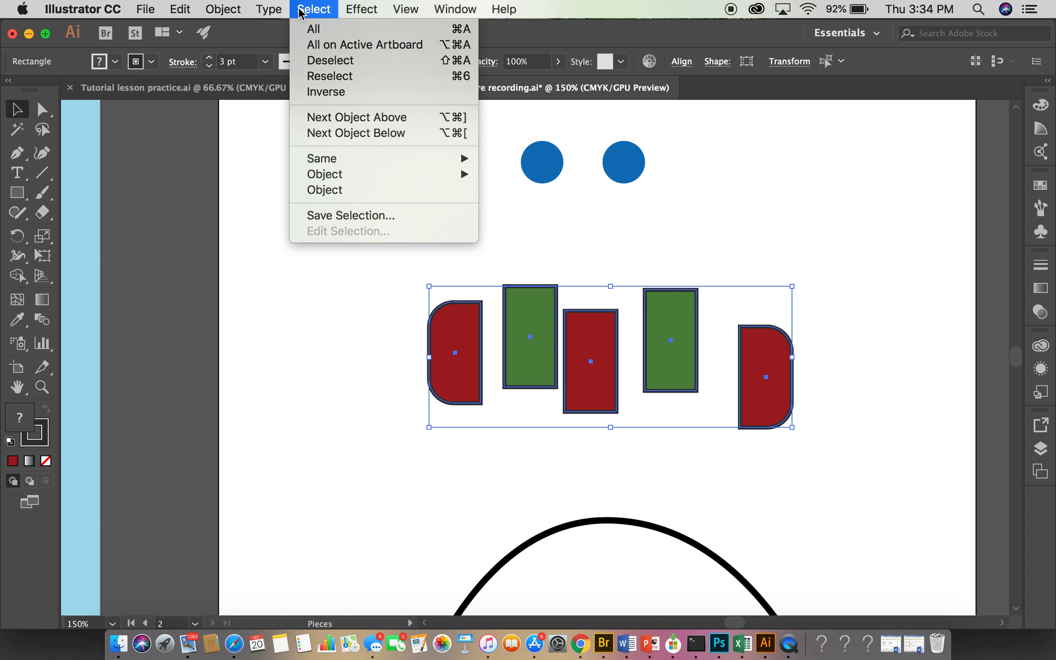
{"action": "left_click", "coordinate": [375, 216]}
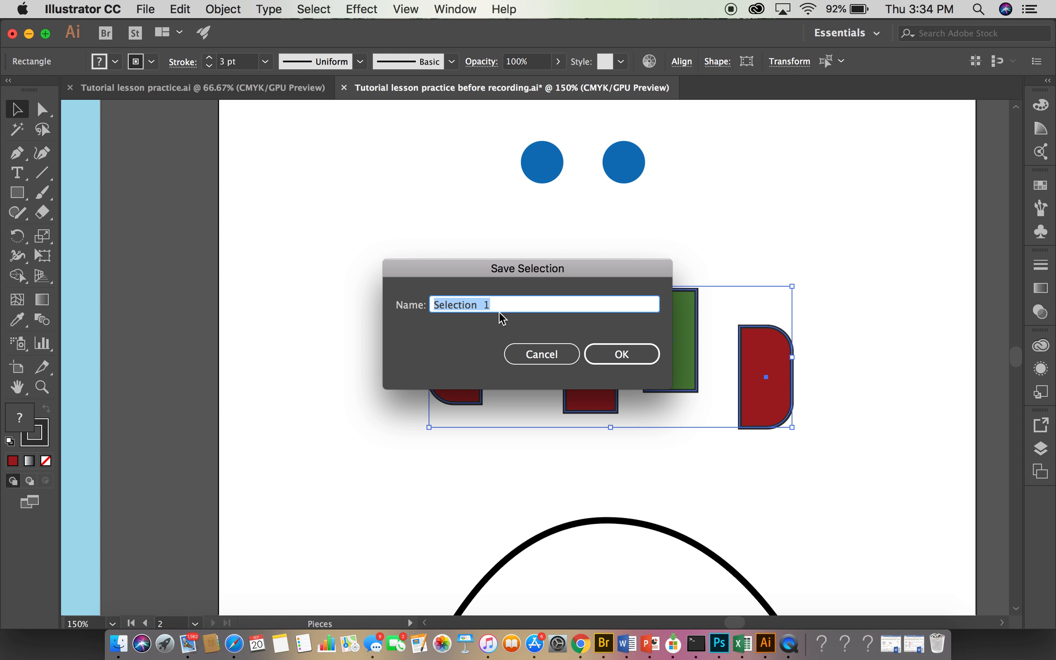
{"action": "key", "text": "BackSpace"}
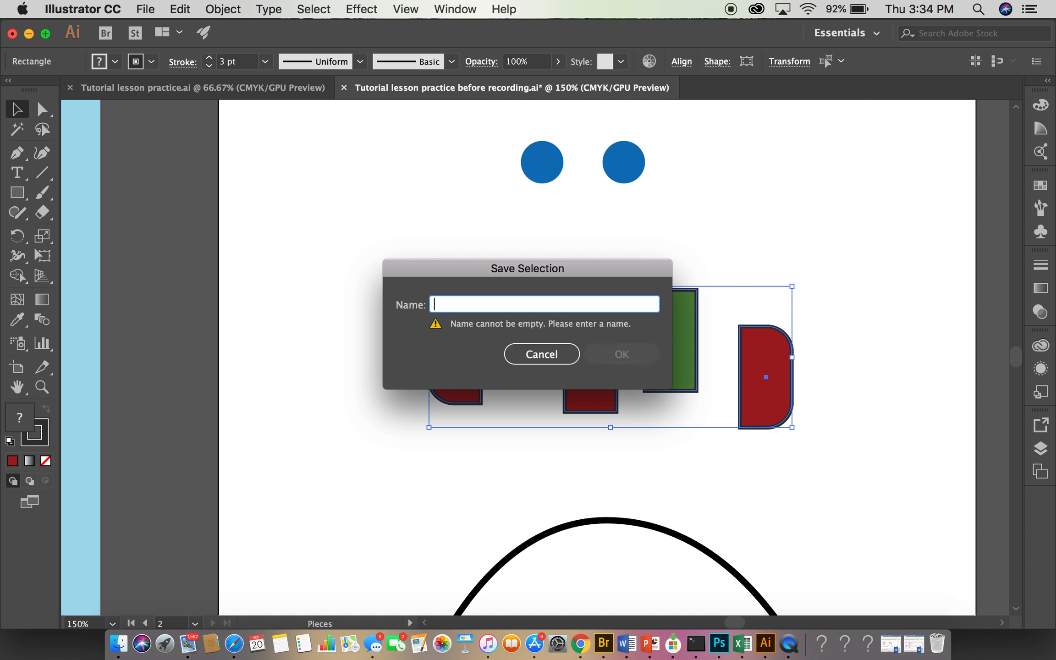
{"action": "type", "text": "Scarf"}
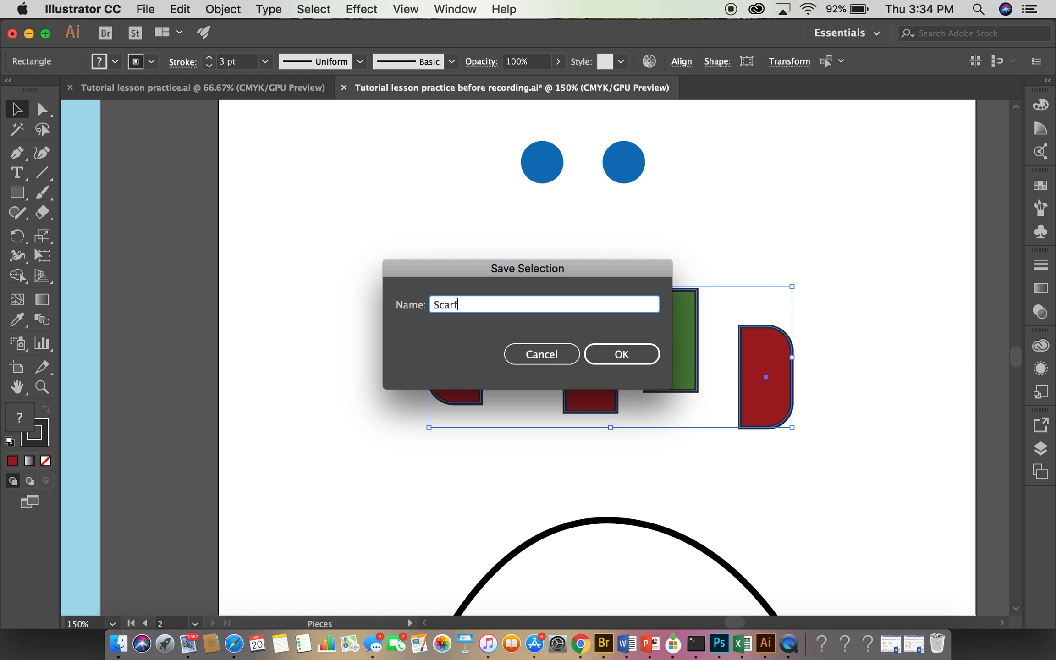
{"action": "left_click", "coordinate": [604, 353]}
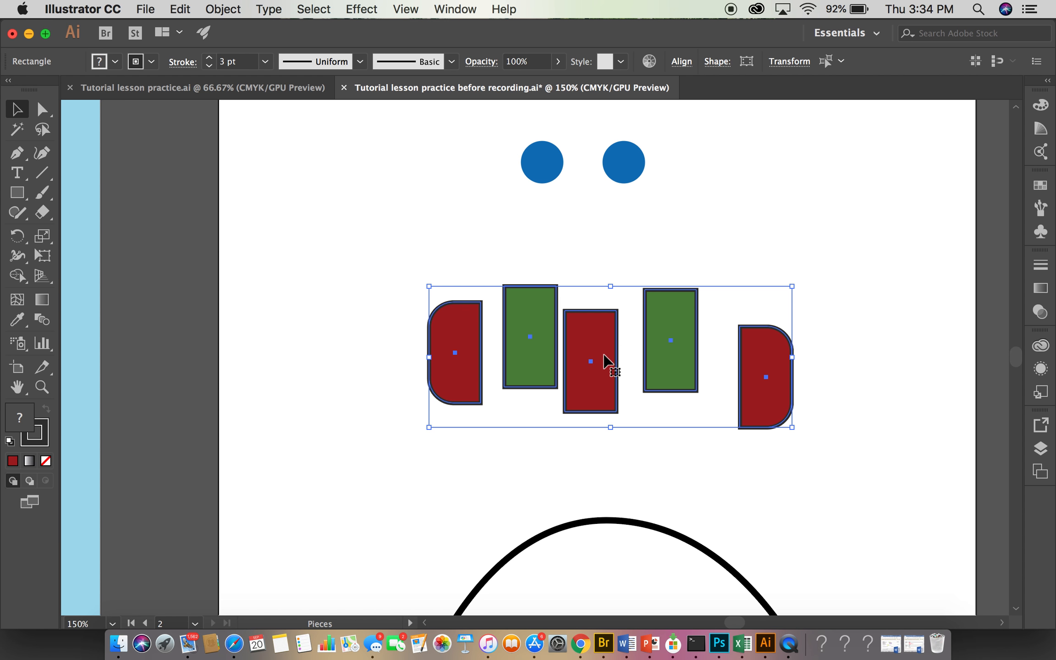
{"action": "left_click", "coordinate": [396, 474]}
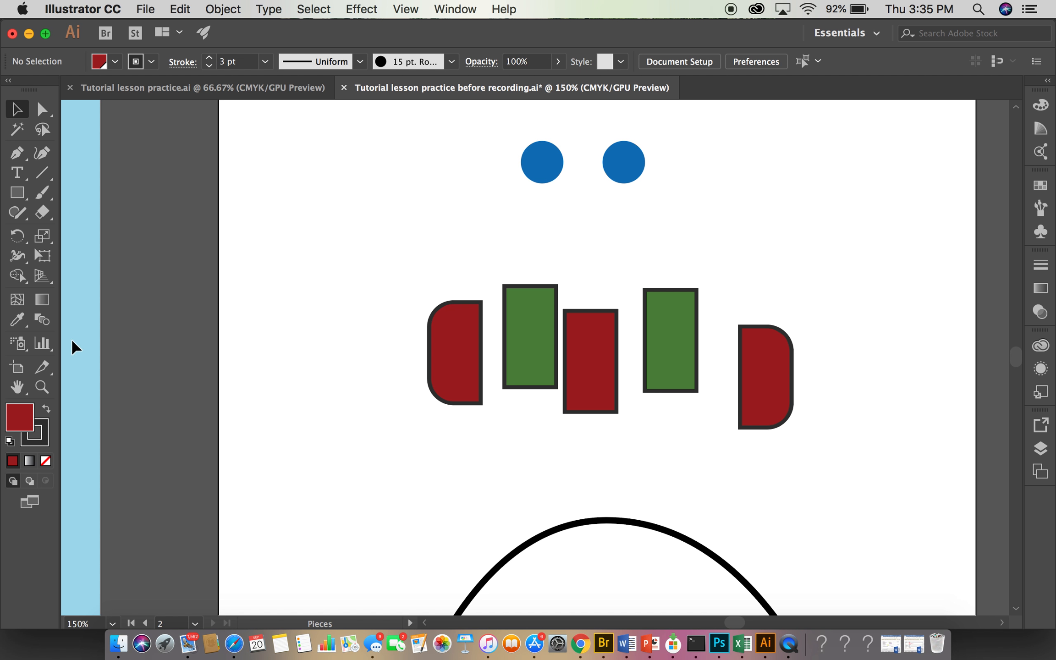
- Show all hidden objects of the snowman drawing
{"action": "left_click", "coordinate": [406, 14]}
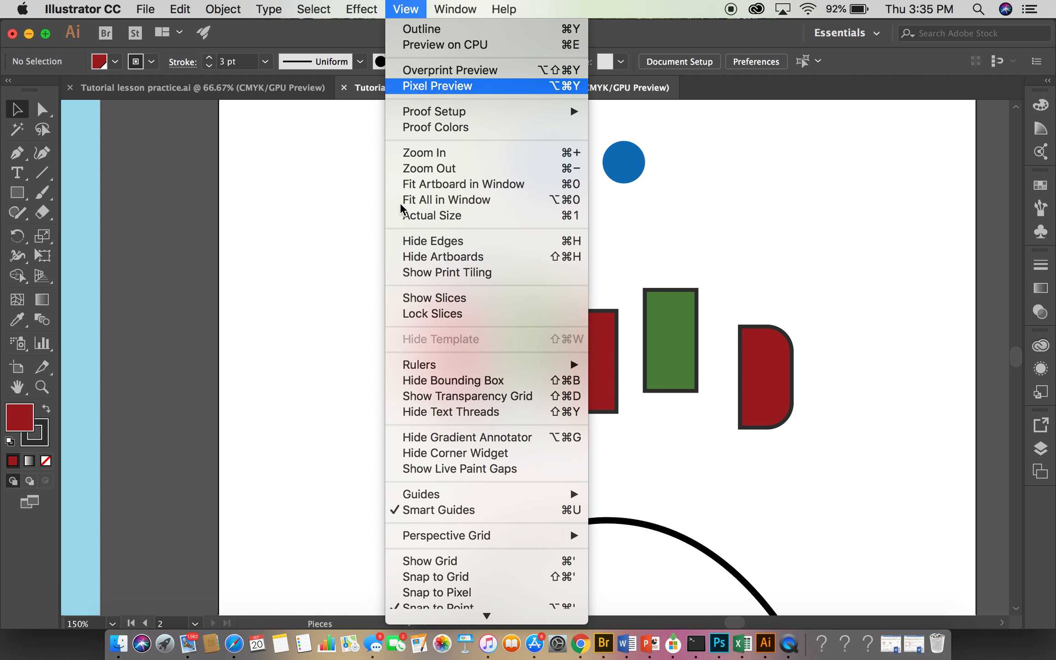
{"action": "left_click", "coordinate": [424, 199]}
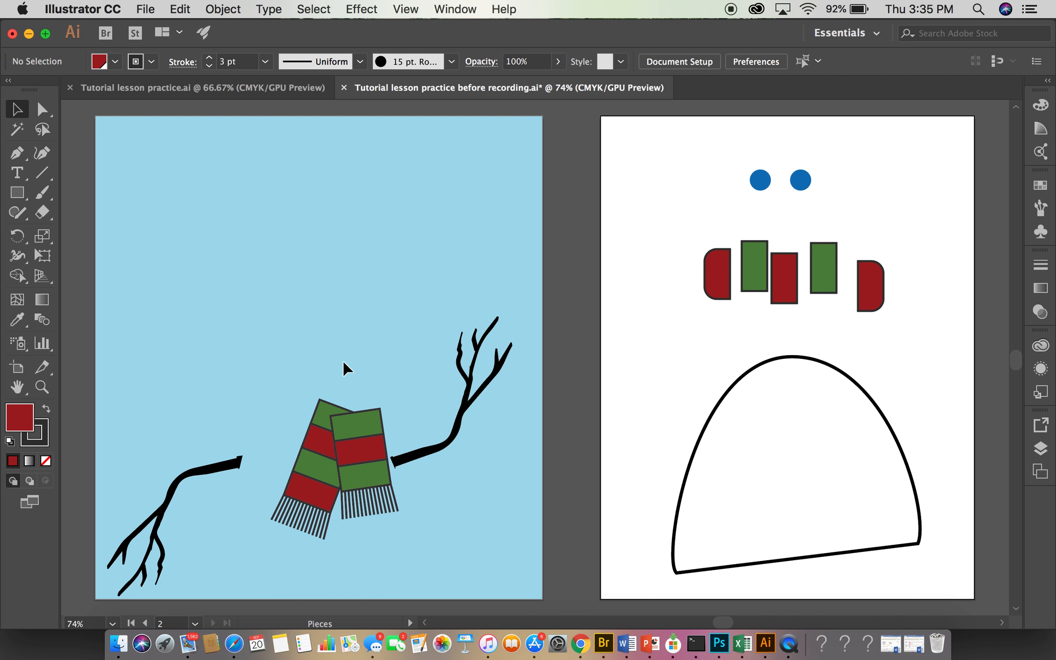
{"action": "left_click", "coordinate": [222, 9]}
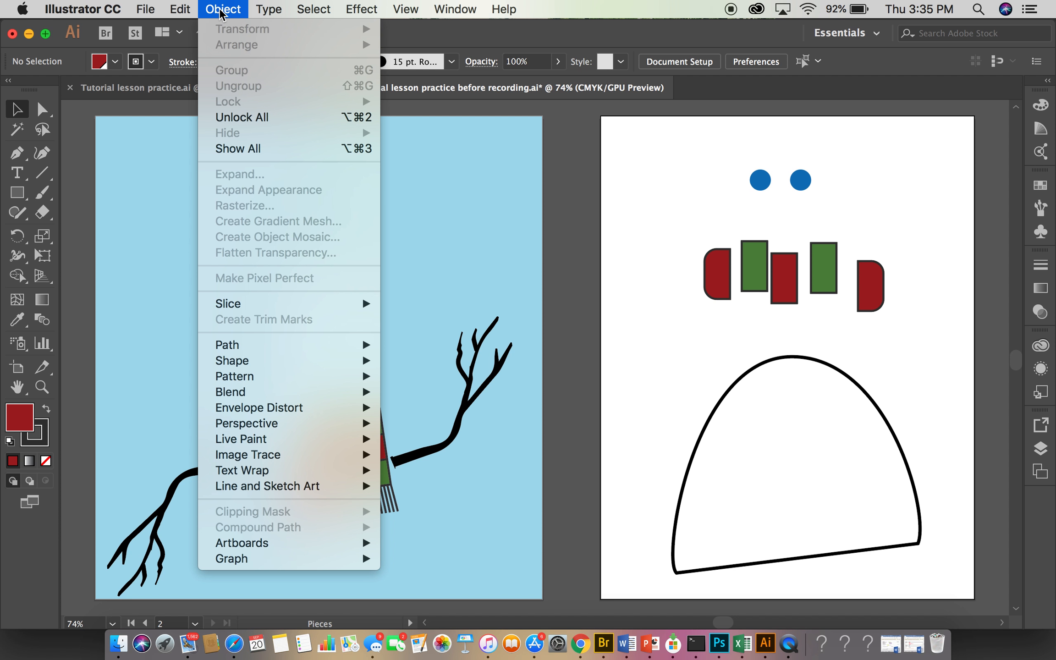
{"action": "left_click", "coordinate": [239, 148]}
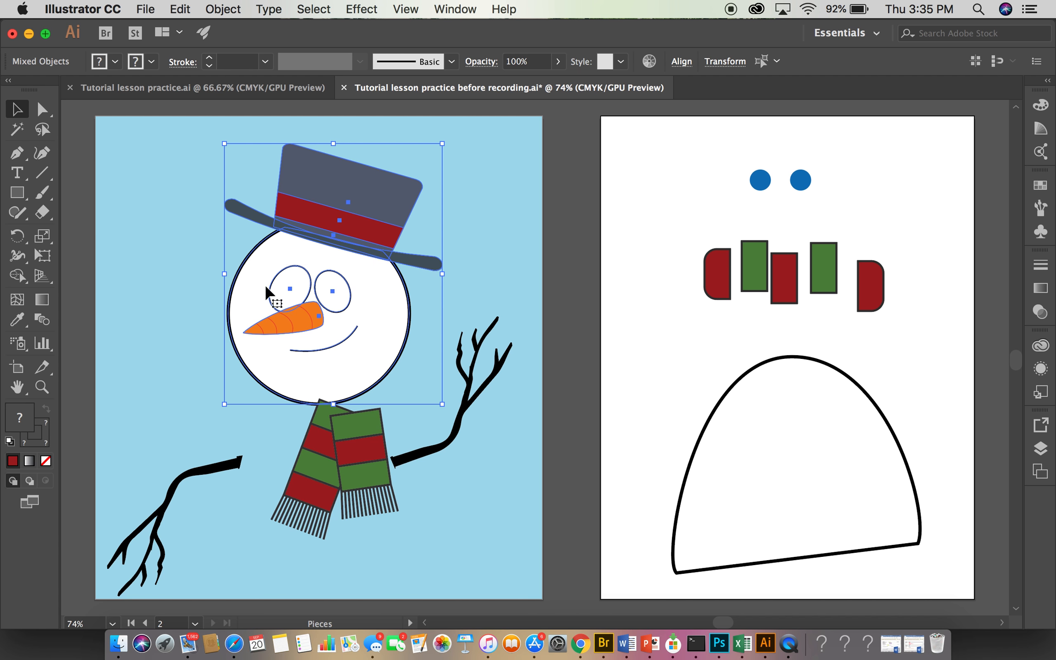
{"action": "left_click", "coordinate": [280, 312]}
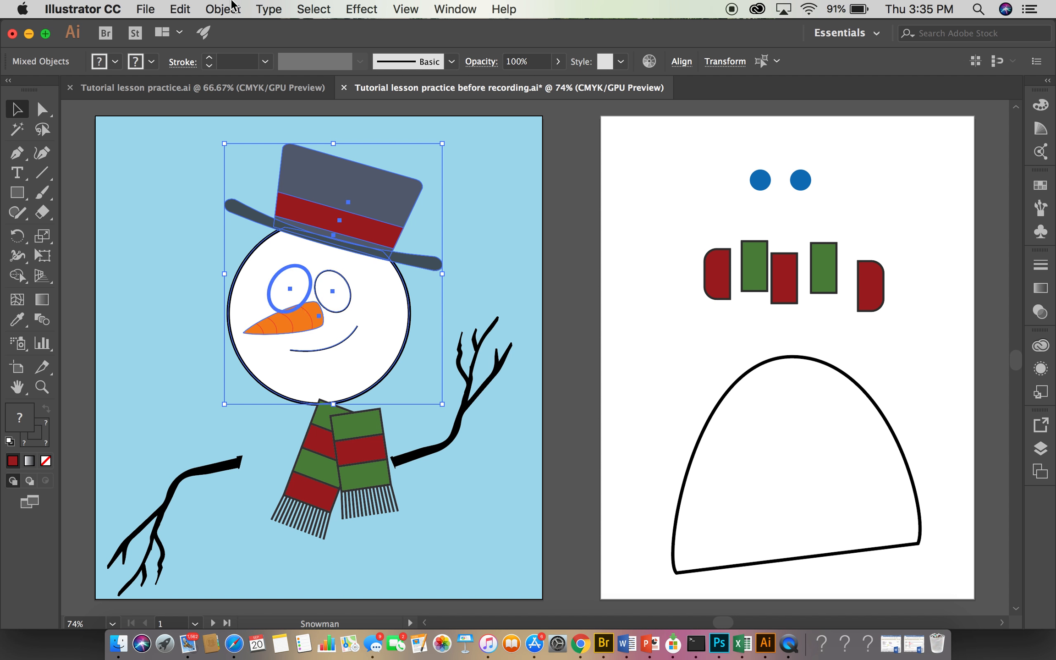
- Switch the document to Outline mode, select the snowman's right-hand eye by its path, and deselect it
{"action": "left_click", "coordinate": [412, 15]}
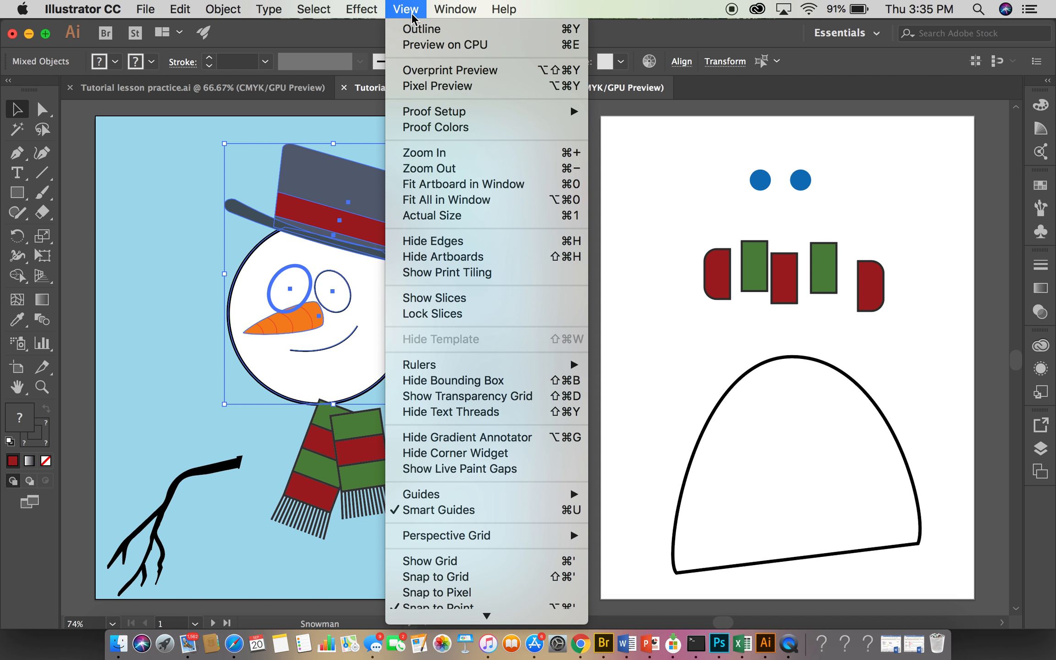
{"action": "left_click", "coordinate": [414, 29]}
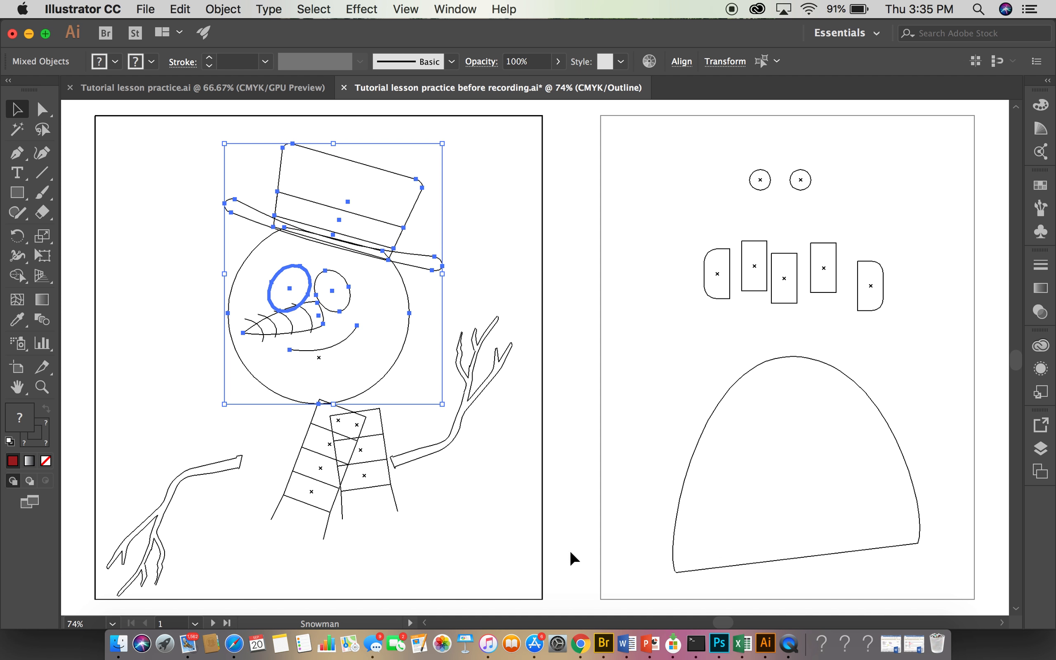
{"action": "left_click", "coordinate": [338, 301]}
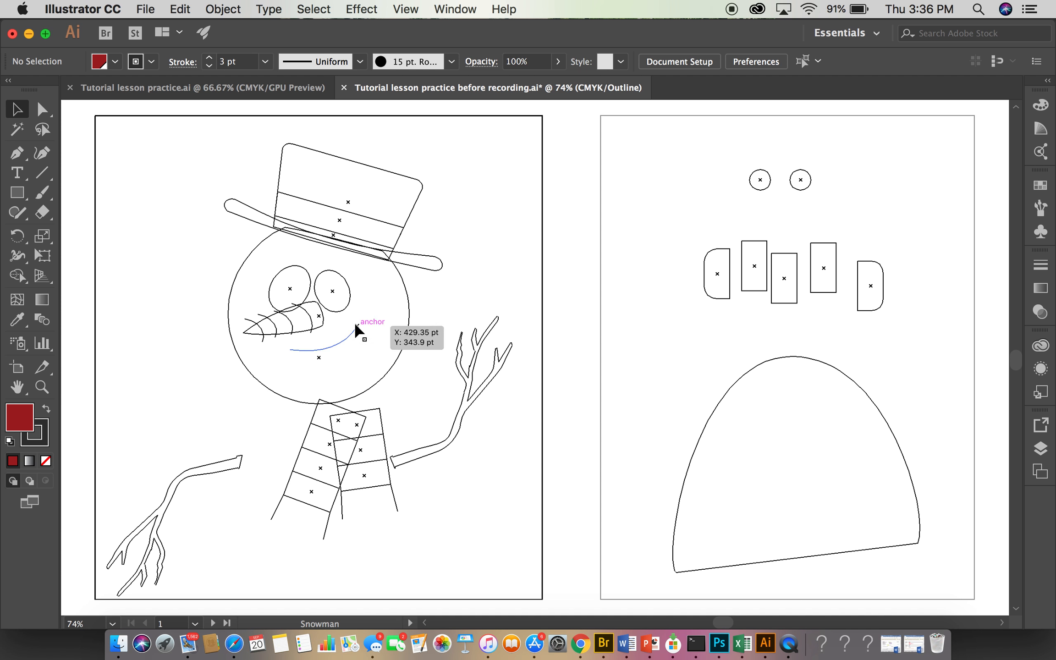
{"action": "left_click", "coordinate": [351, 316]}
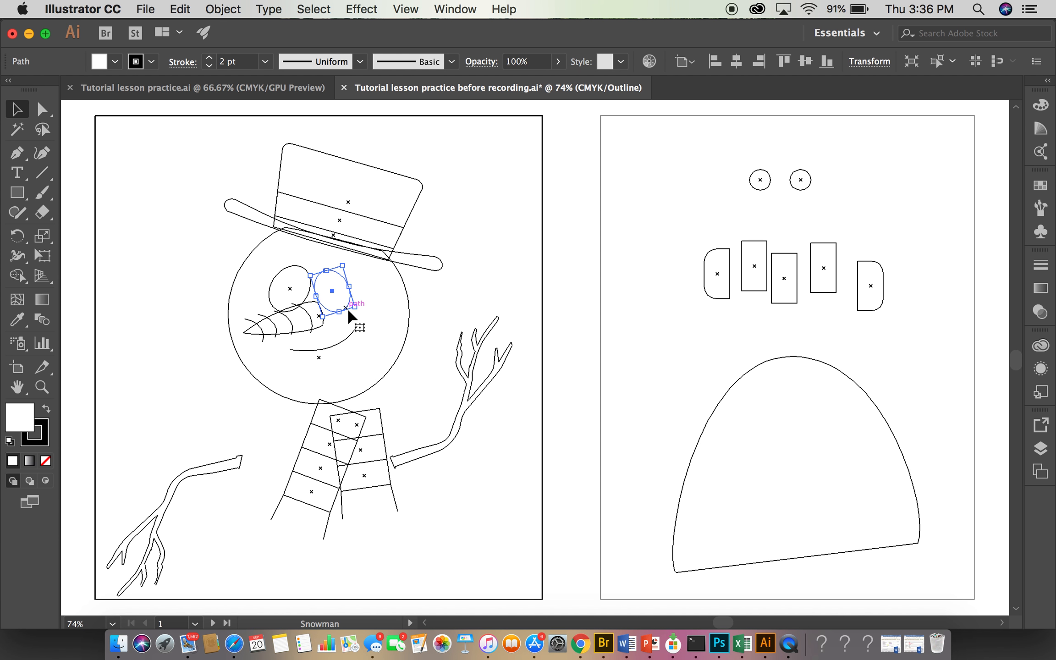
{"action": "left_click", "coordinate": [148, 201]}
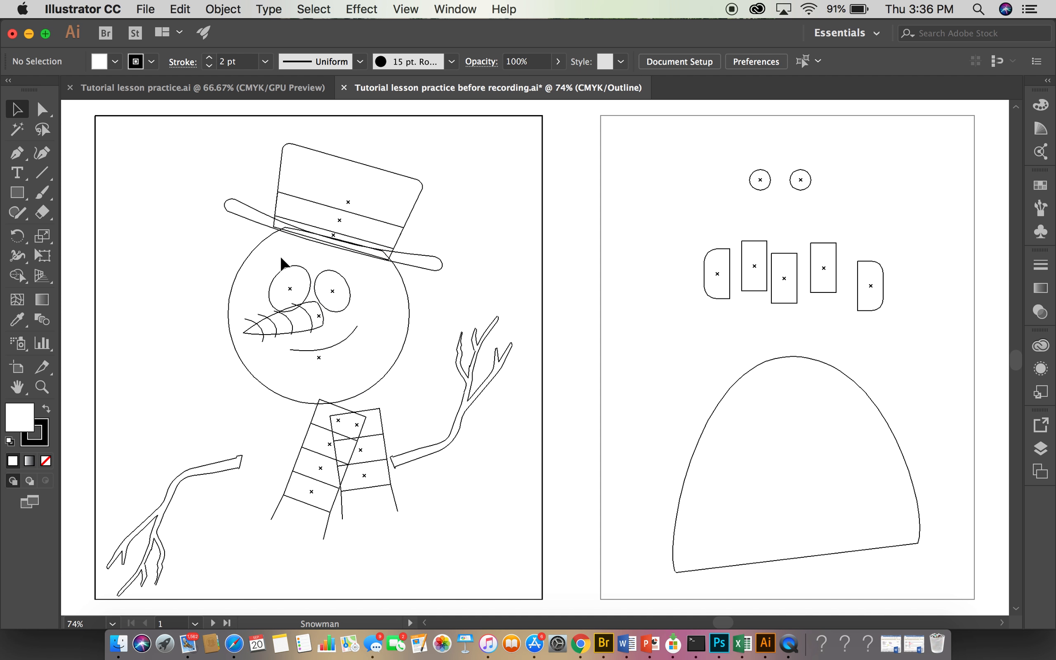
- Select both of the snowman's eyes together, nudge them slightly upward, and deselect them
{"action": "left_click_drag", "start_coordinate": [274, 254], "coordinate": [354, 295]}
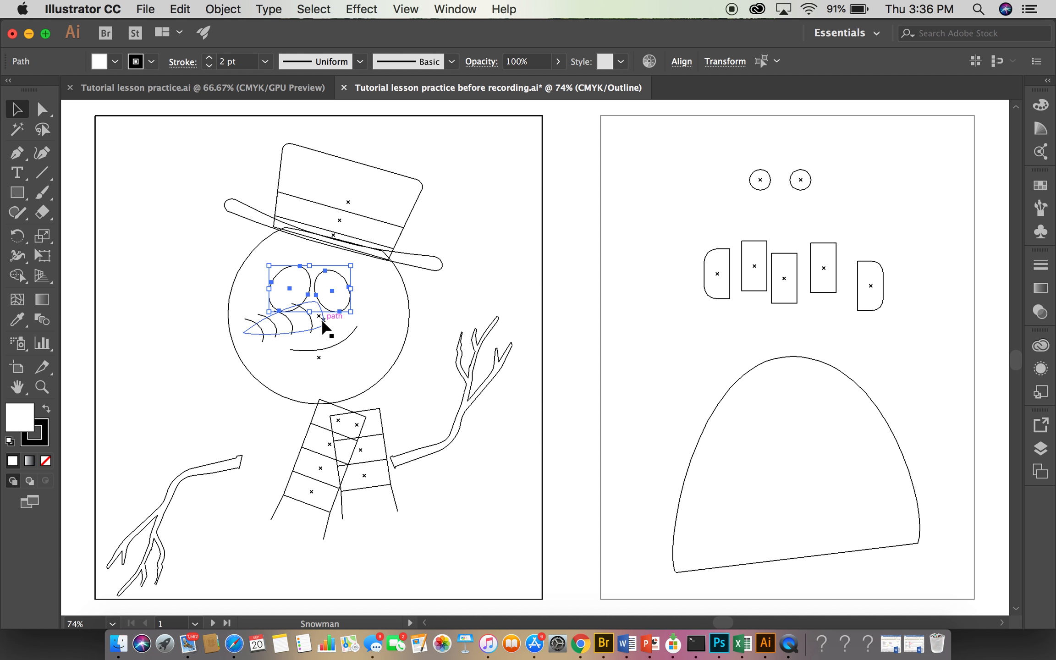
{"action": "key", "text": "Up"}
{"action": "key", "text": "Up"}
{"action": "key", "text": "Up"}
{"action": "key", "text": "Up"}
{"action": "key", "text": "Up"}
{"action": "key", "text": "Up"}
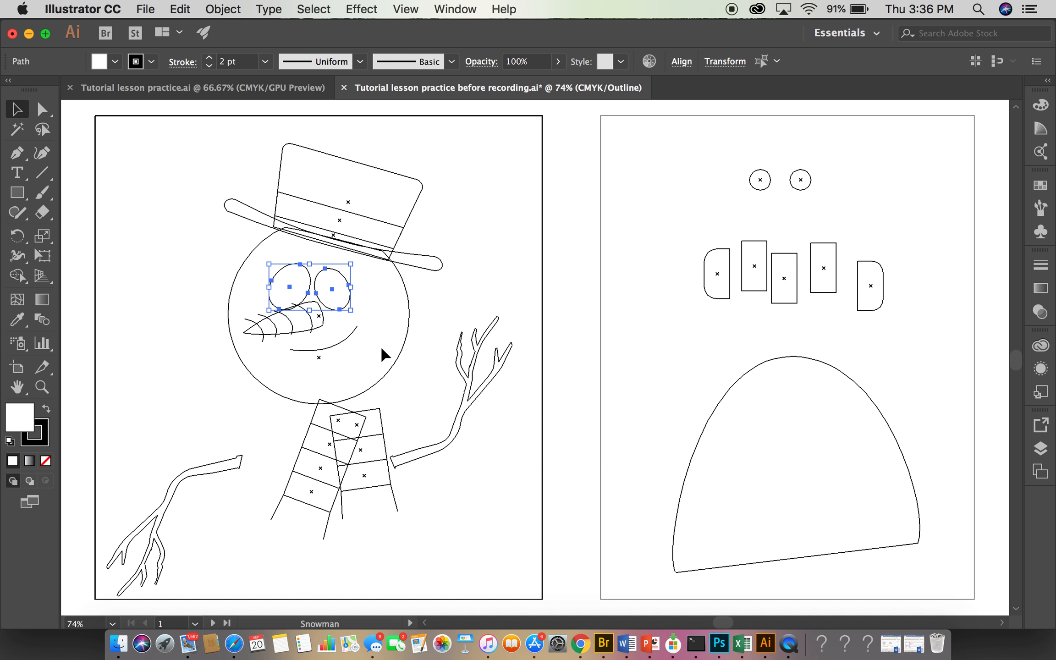
{"action": "key", "text": "Down"}
{"action": "key", "text": "Down"}
{"action": "key", "text": "Down"}
{"action": "key", "text": "Down"}
{"action": "key", "text": "Down"}
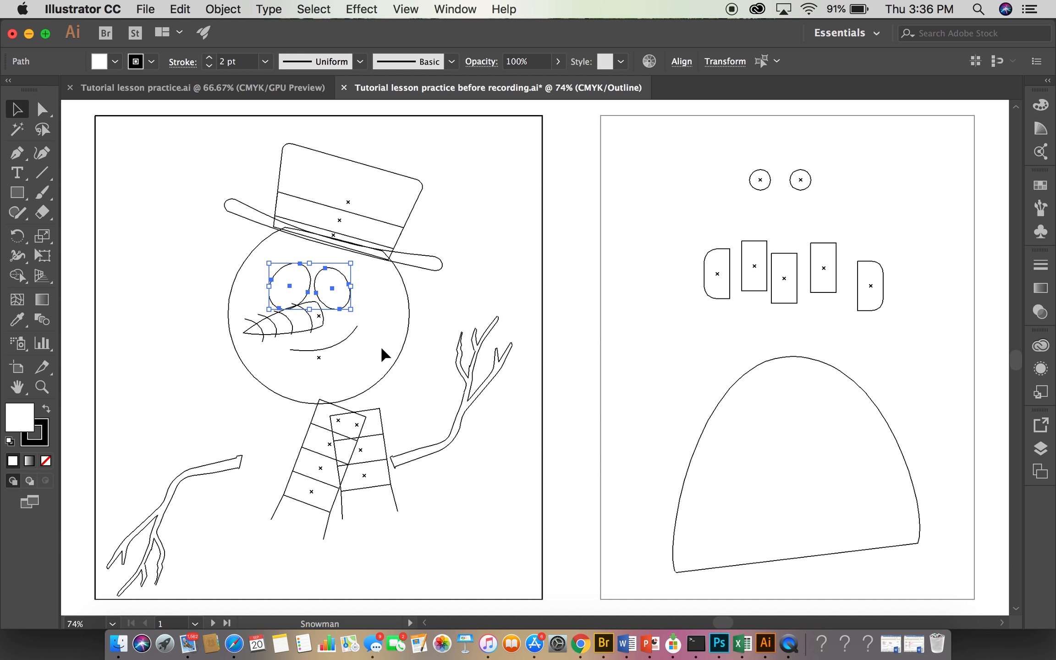
{"action": "key", "text": "Up"}
{"action": "key", "text": "Up"}
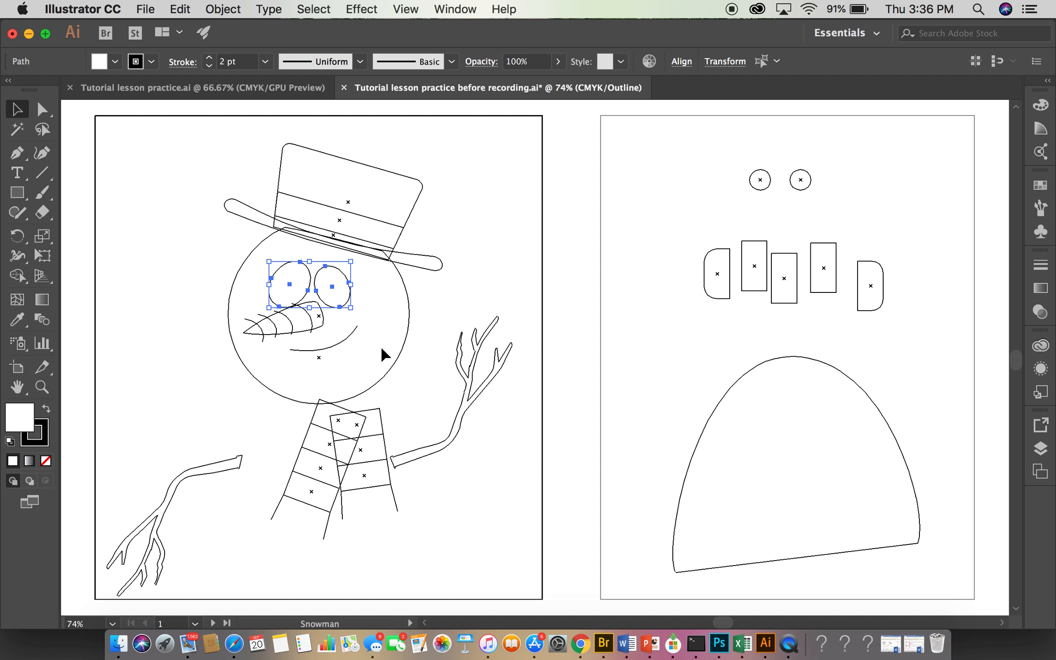
{"action": "key", "text": "Down"}
{"action": "key", "text": "Down"}
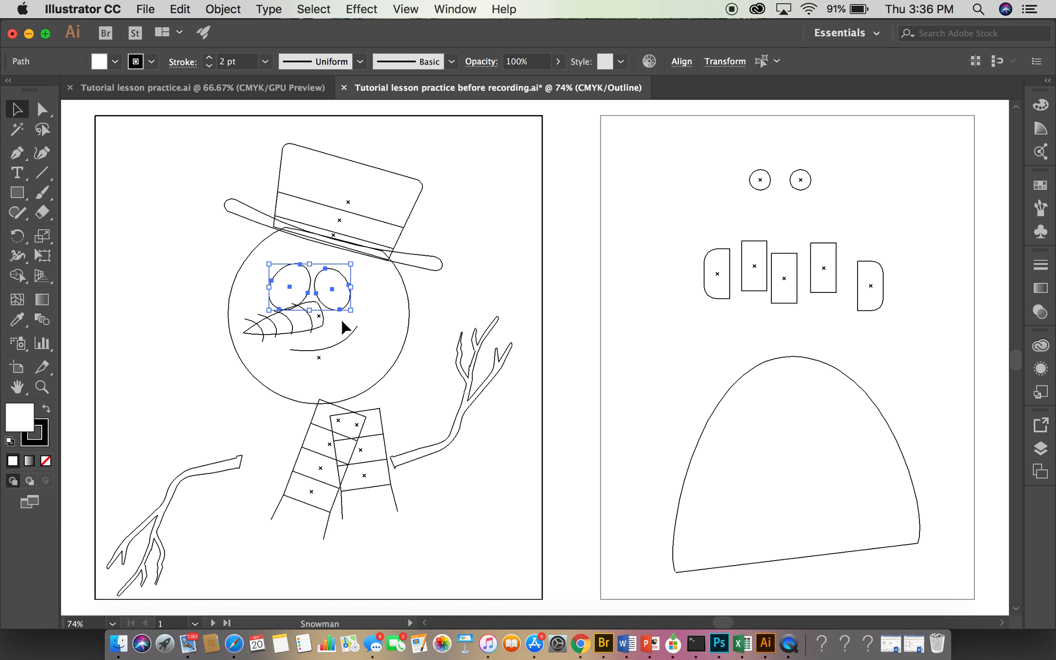
{"action": "left_click", "coordinate": [146, 349]}
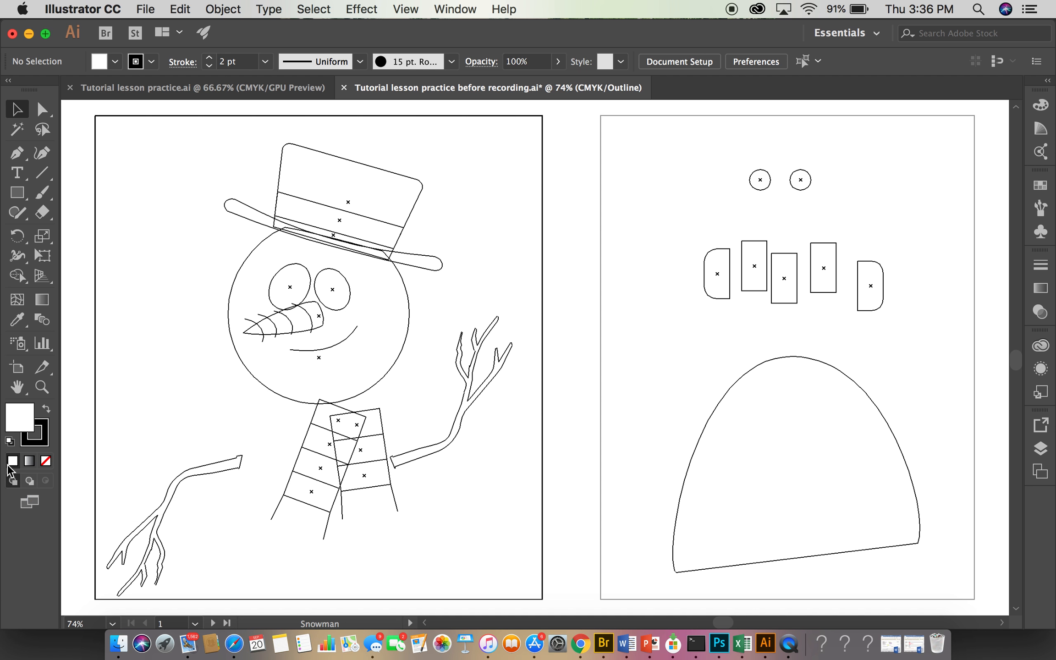
- Switch the document back to GPU Preview and select the scarf pieces on the Pieces artboard through the saved Scarf selection
{"action": "left_click", "coordinate": [417, 11]}
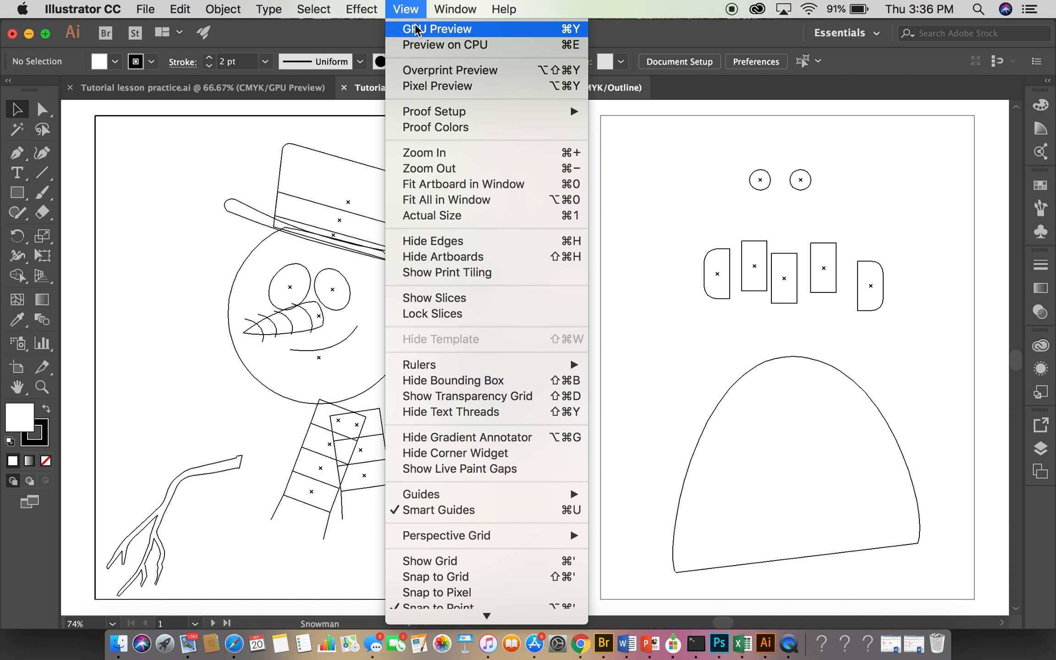
{"action": "left_click", "coordinate": [438, 29]}
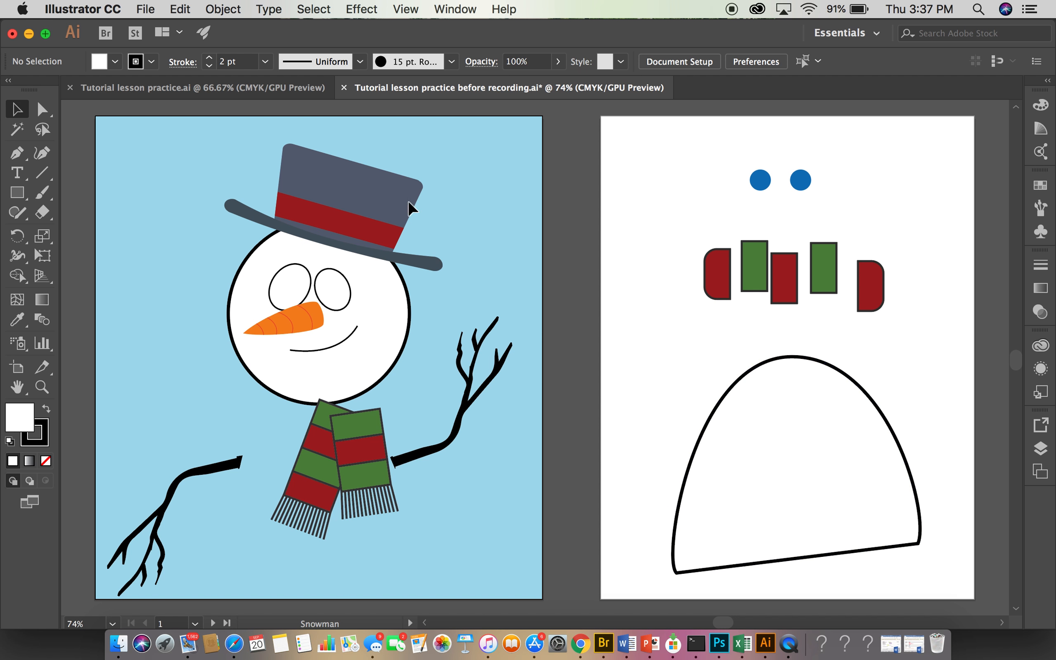
{"action": "left_click", "coordinate": [310, 10]}
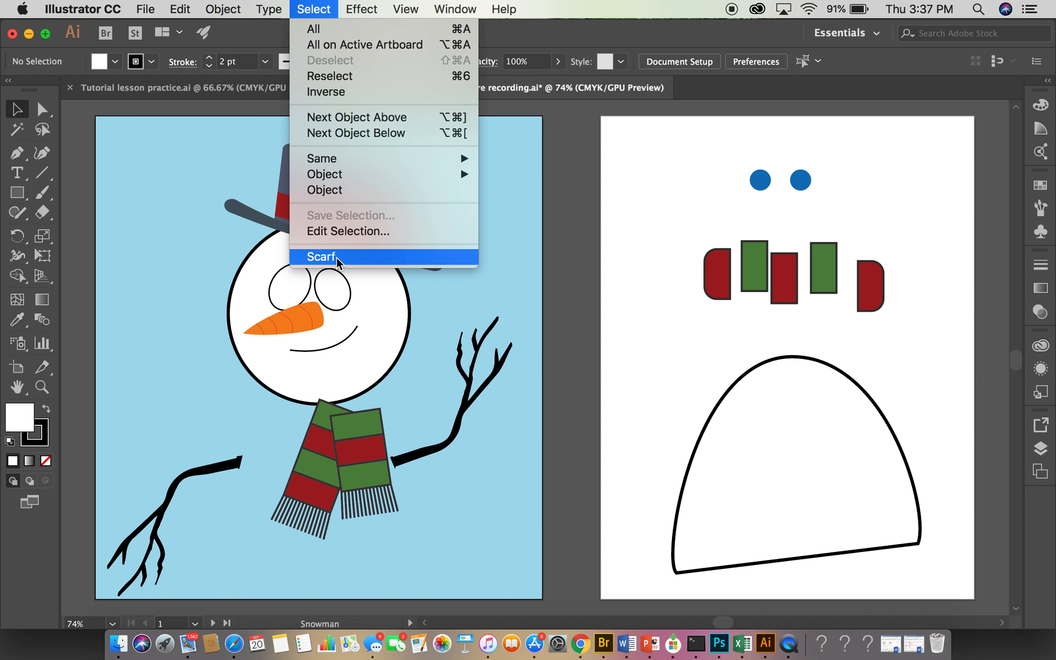
{"action": "left_click", "coordinate": [321, 257]}
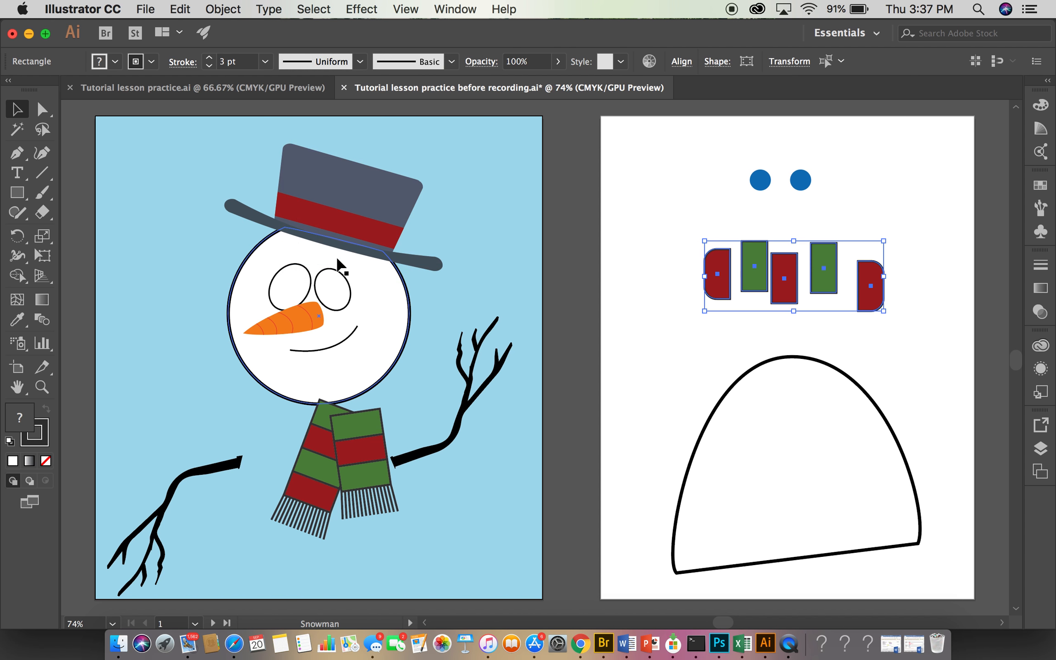
{"action": "left_click", "coordinate": [213, 624]}
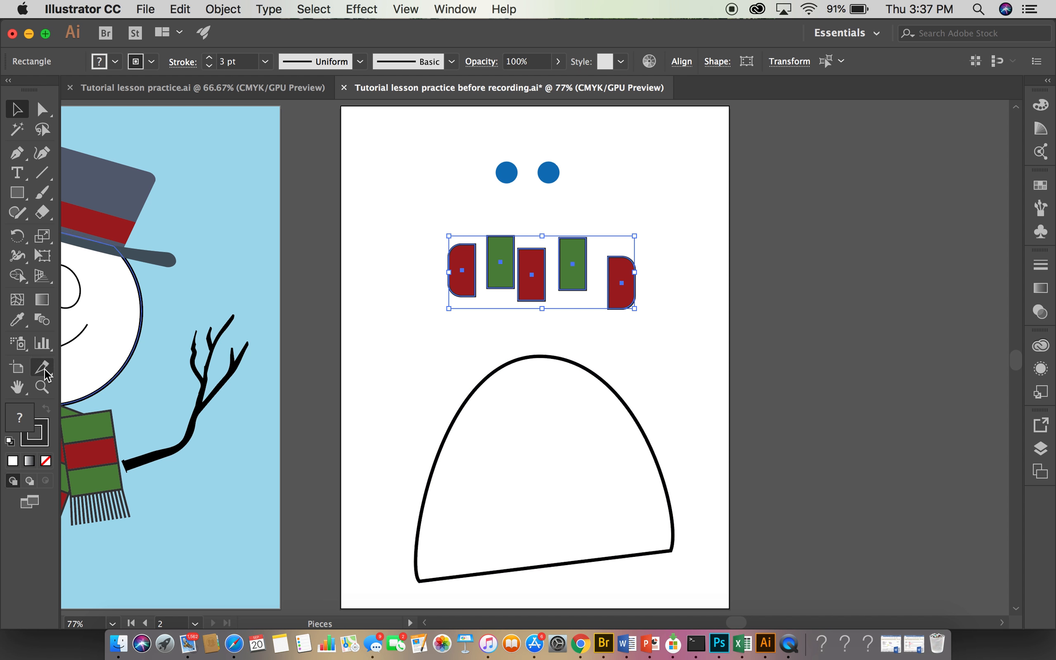
{"action": "left_click", "coordinate": [45, 392]}
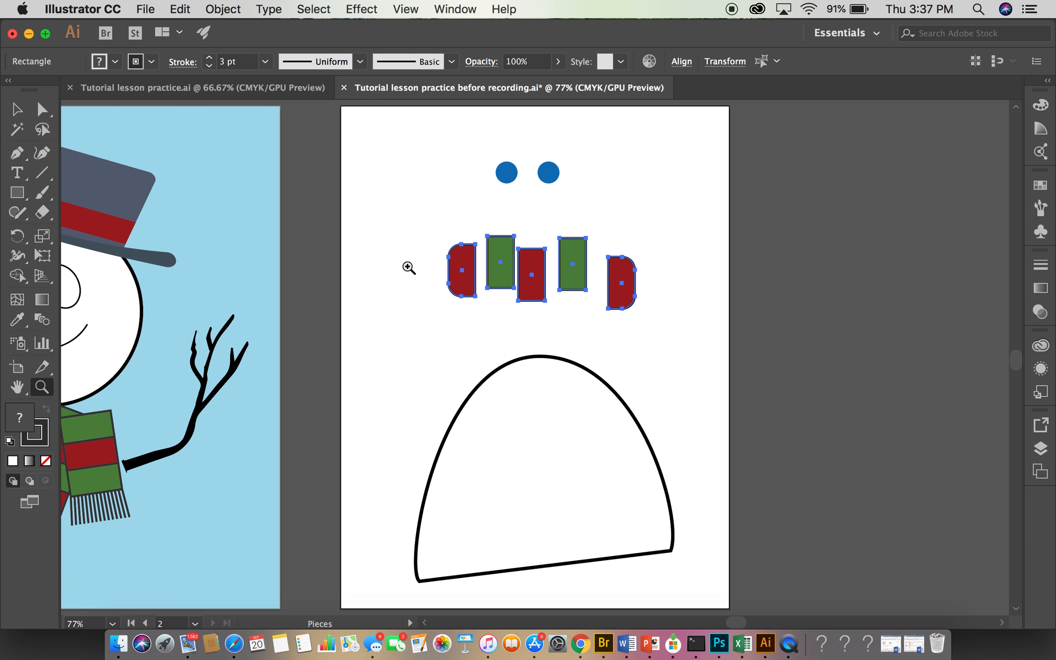
{"action": "left_click", "coordinate": [407, 266]}
{"action": "left_click_drag", "start_coordinate": [513, 277], "coordinate": [573, 288]}
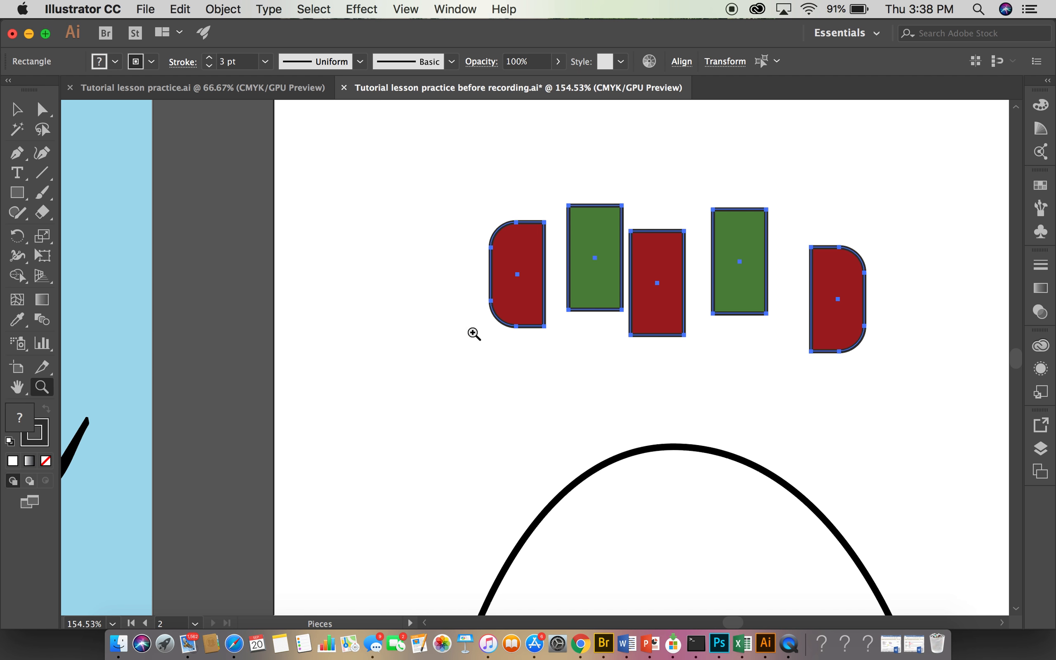
- Align the selected scarf pieces to the bottom edge of the artboard using Align to Artboard and Vertical Align Bottom
{"action": "left_click", "coordinate": [682, 62]}
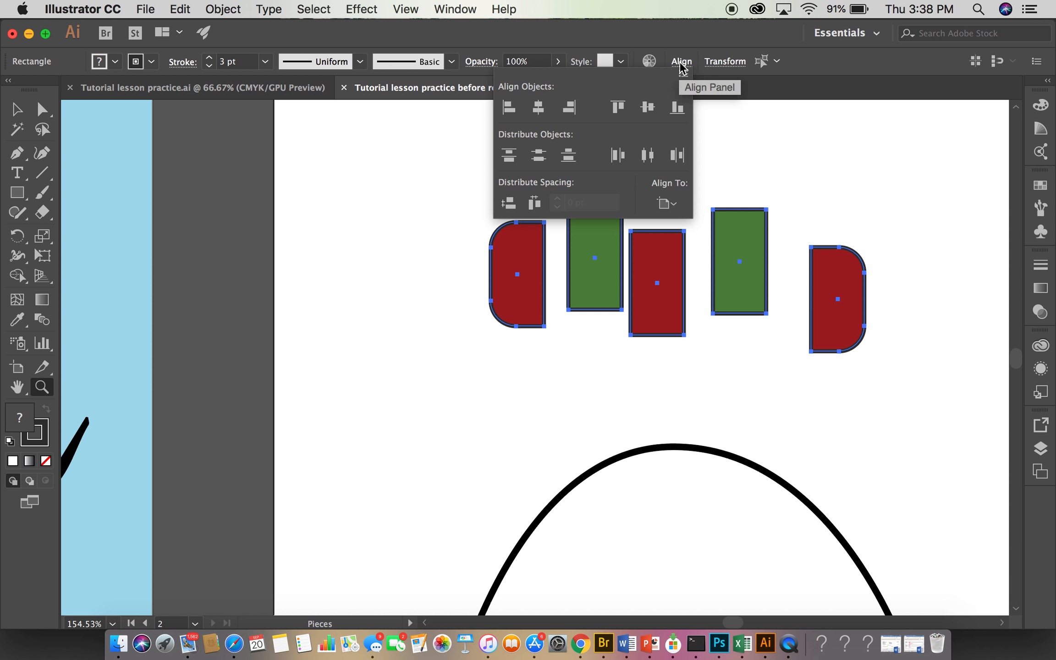
{"action": "left_click", "coordinate": [667, 203]}
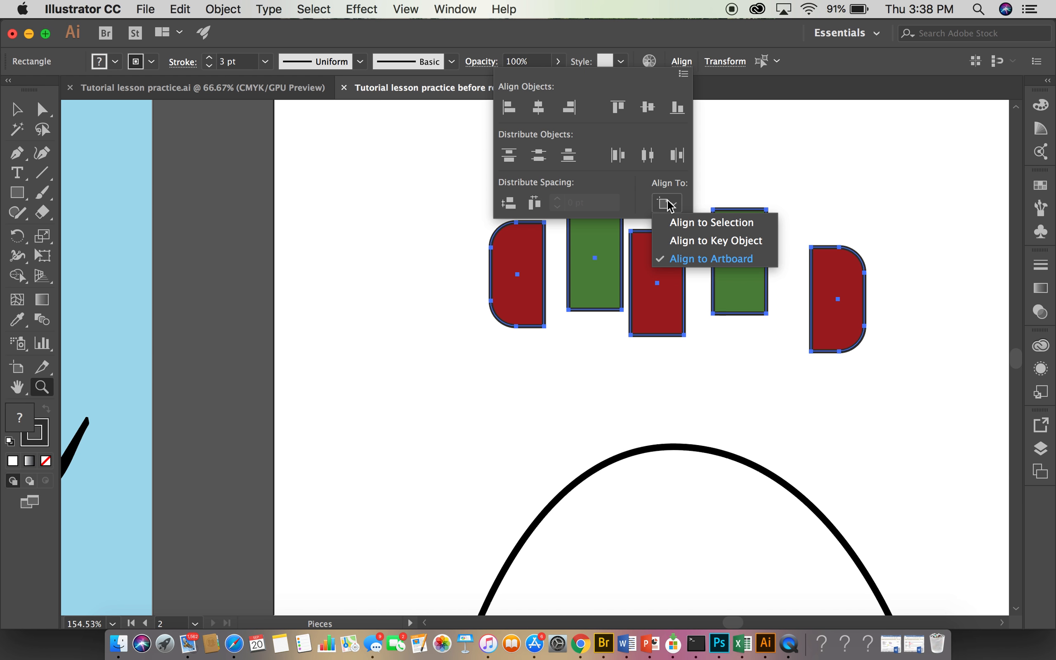
{"action": "left_click", "coordinate": [669, 205]}
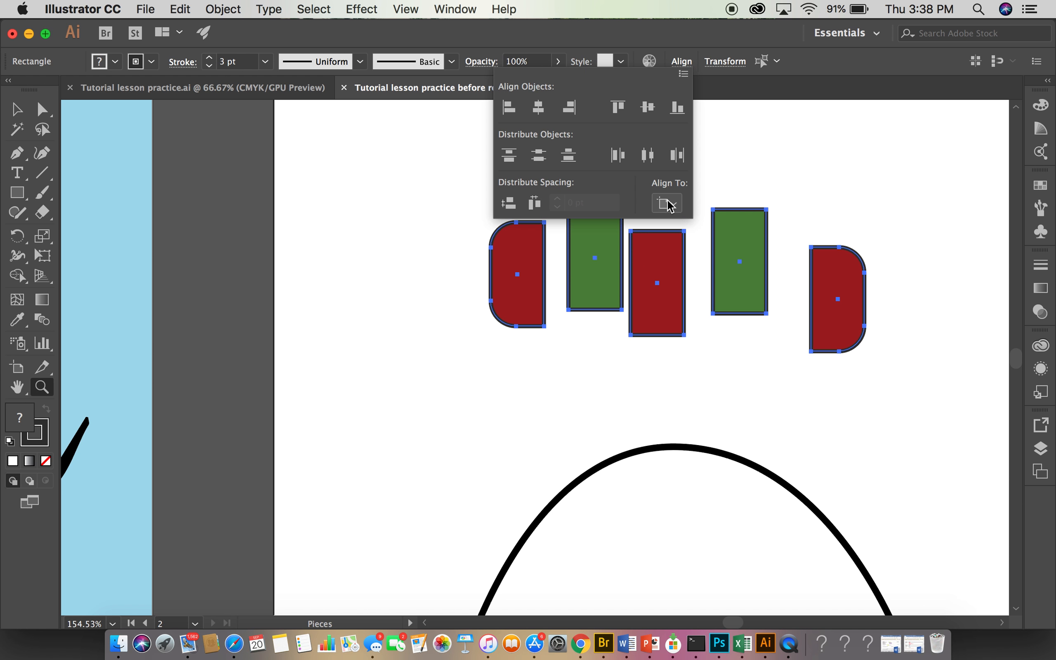
{"action": "left_click", "coordinate": [680, 112]}
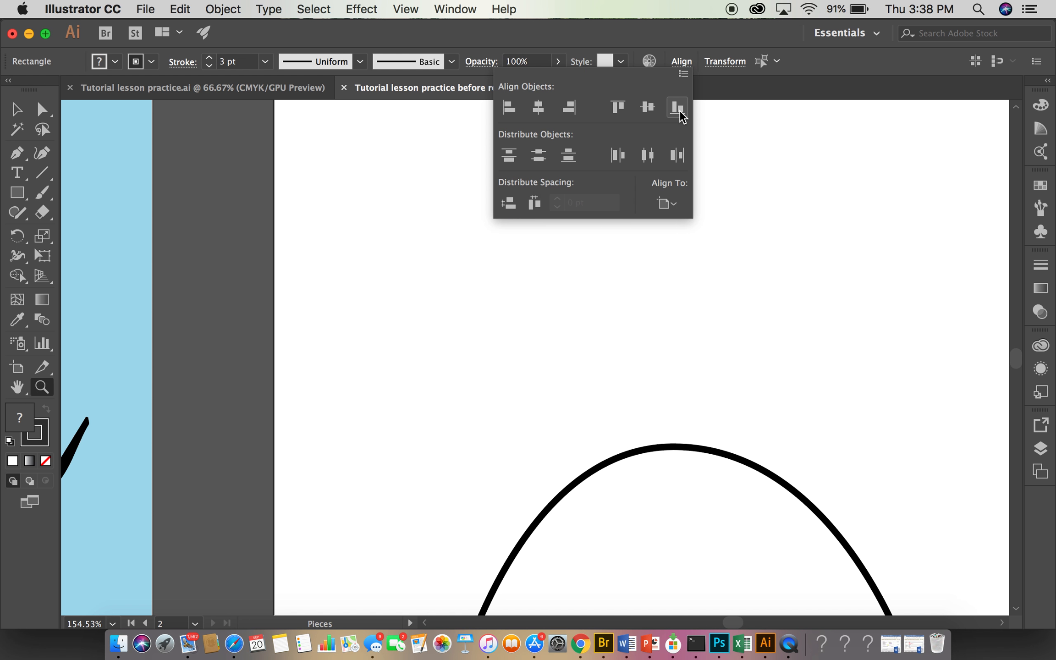
{"action": "left_click", "coordinate": [773, 351]}
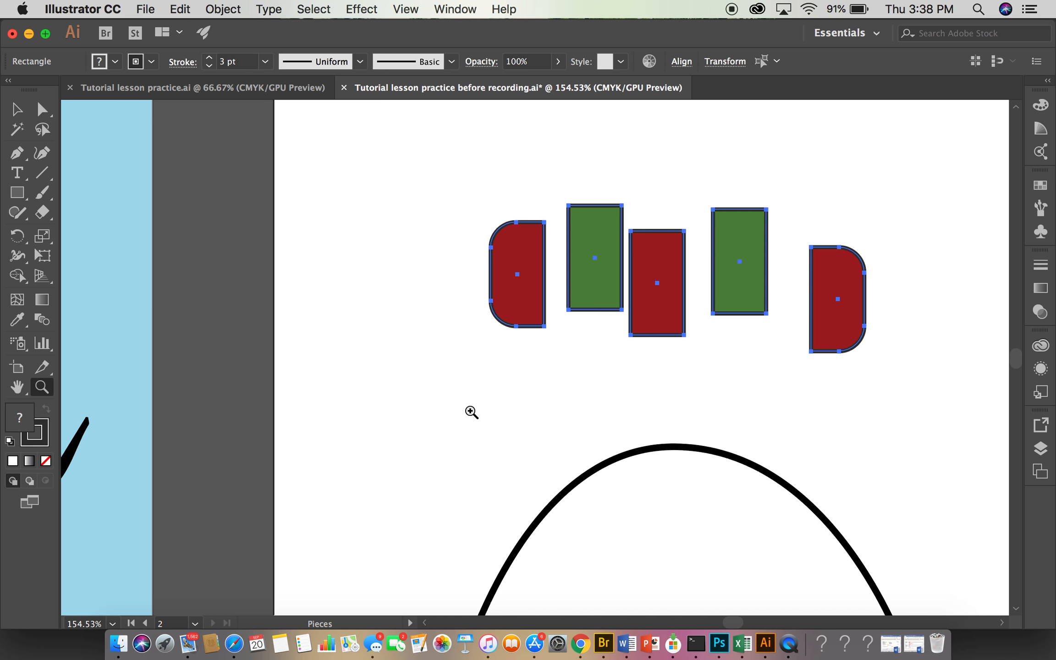
- Recall the Scarf selection, align the pieces' bottom edges using Align to Selection, and undo that alignment
{"action": "left_click", "coordinate": [471, 411]}
{"action": "left_click_drag", "start_coordinate": [634, 302], "coordinate": [430, 425]}
{"action": "left_click", "coordinate": [314, 9]}
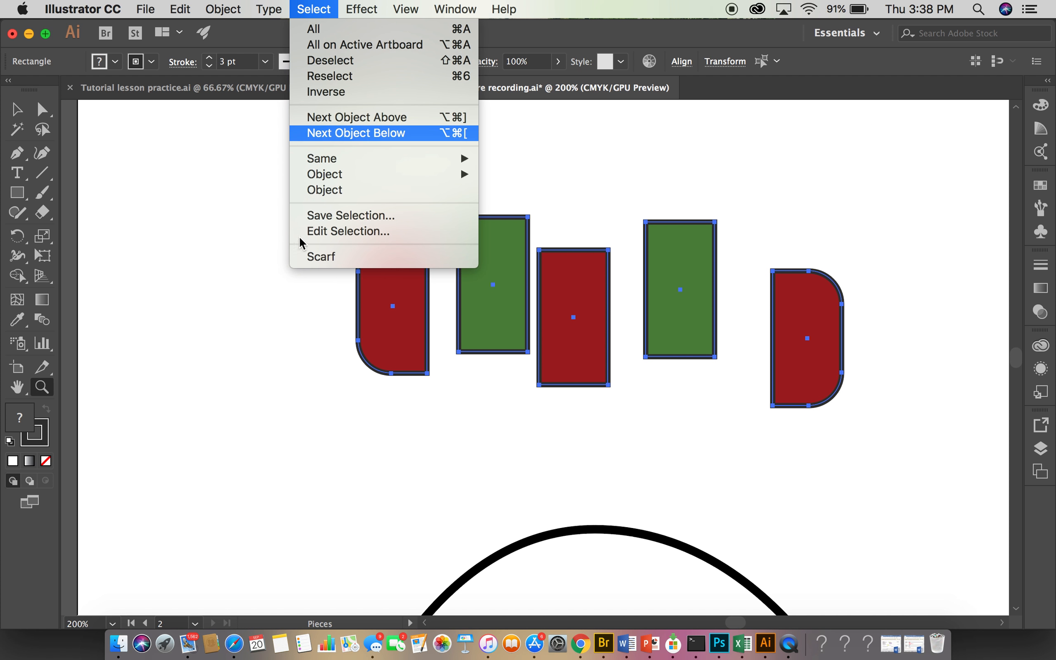
{"action": "left_click", "coordinate": [321, 256]}
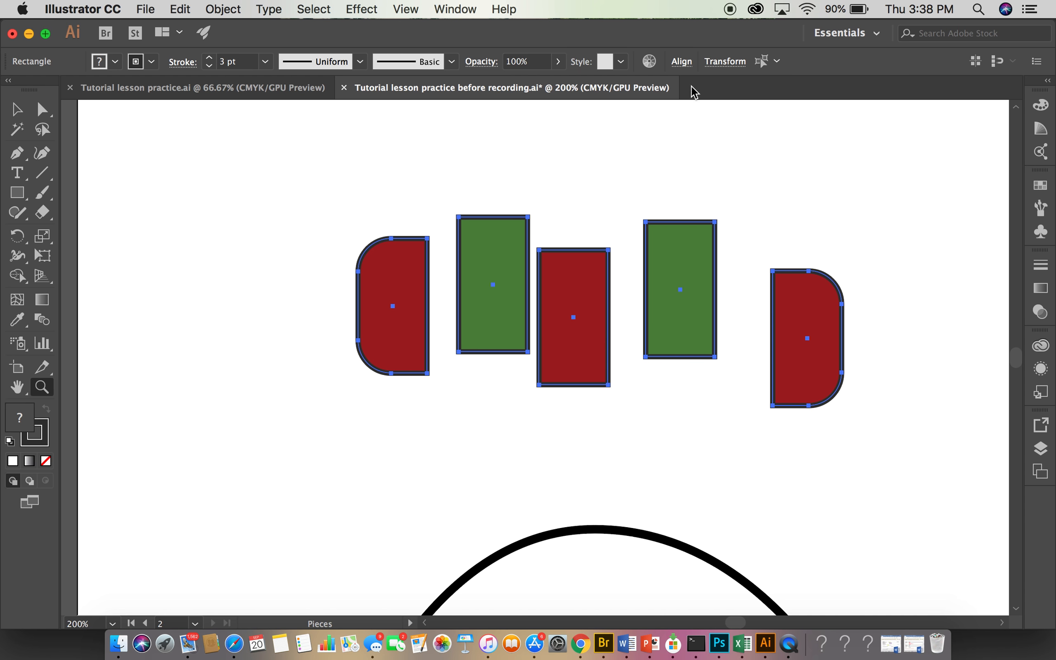
{"action": "left_click", "coordinate": [679, 63]}
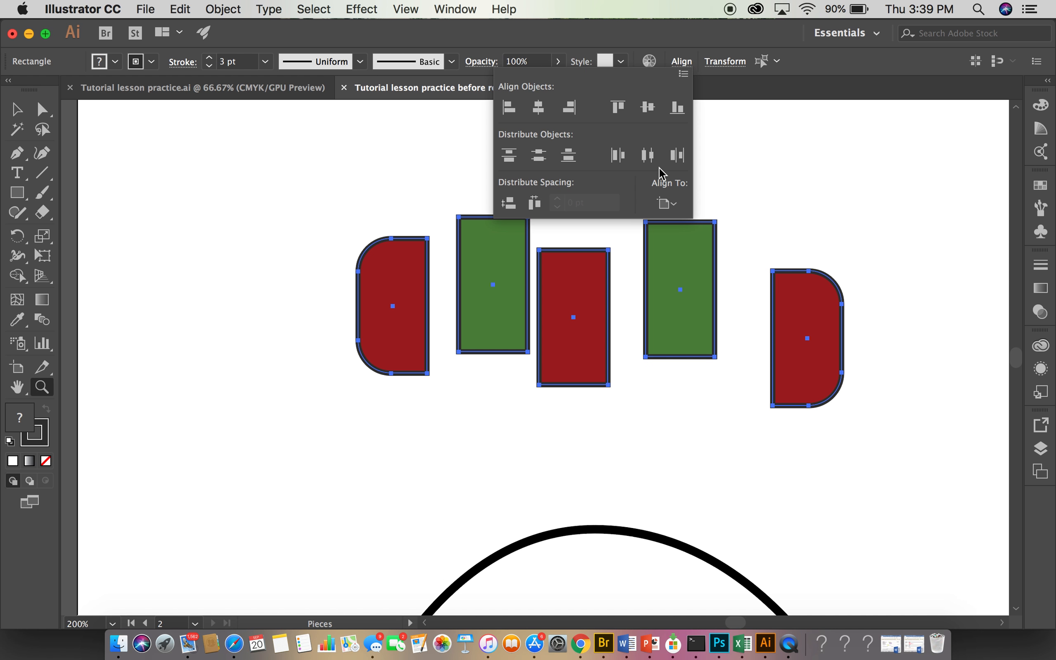
{"action": "left_click", "coordinate": [673, 204]}
{"action": "left_click", "coordinate": [683, 224]}
{"action": "left_click", "coordinate": [677, 107]}
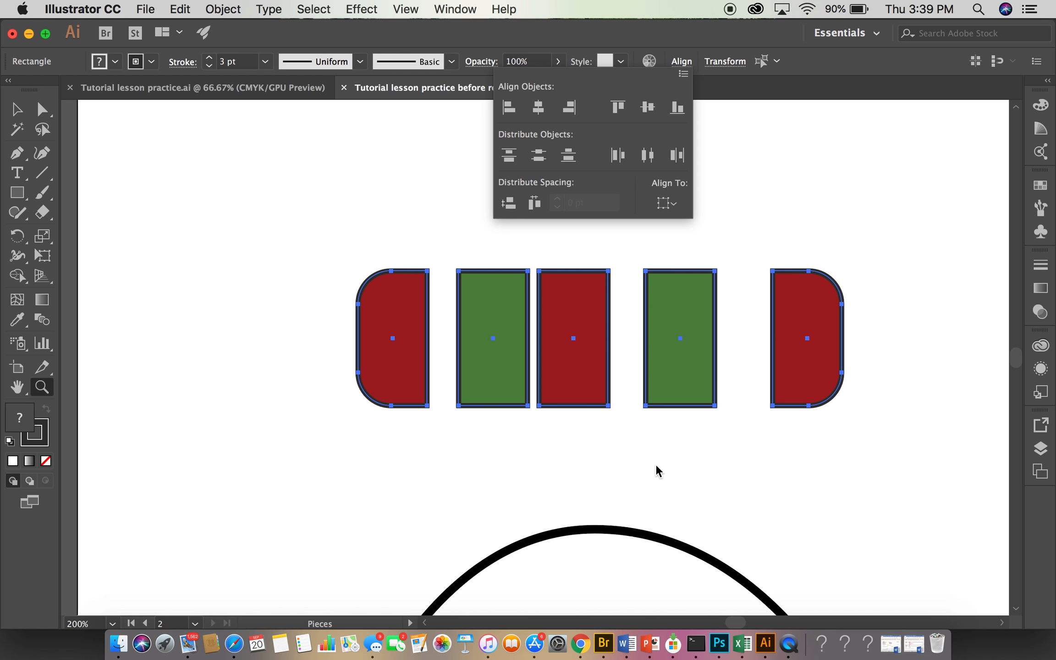
{"action": "left_click", "coordinate": [456, 500]}
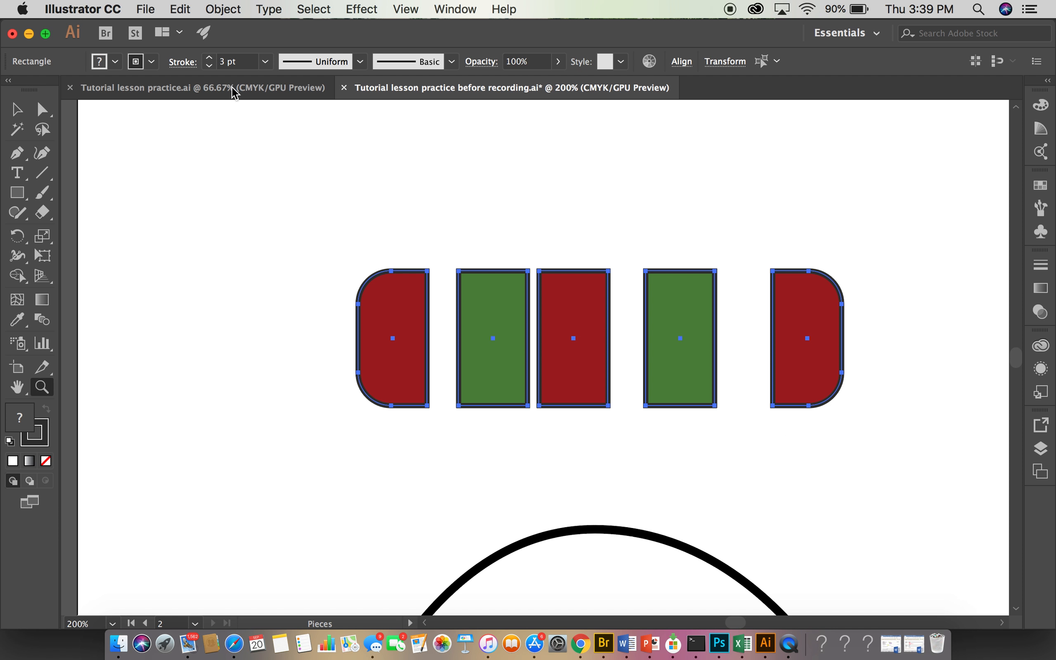
{"action": "left_click", "coordinate": [183, 9]}
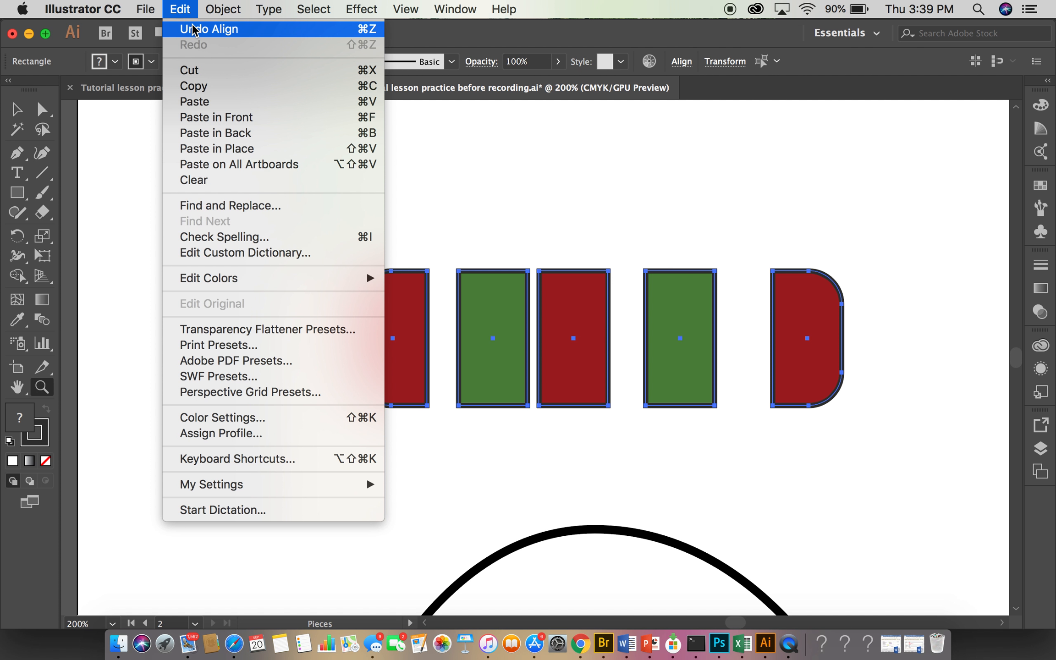
{"action": "left_click", "coordinate": [195, 30]}
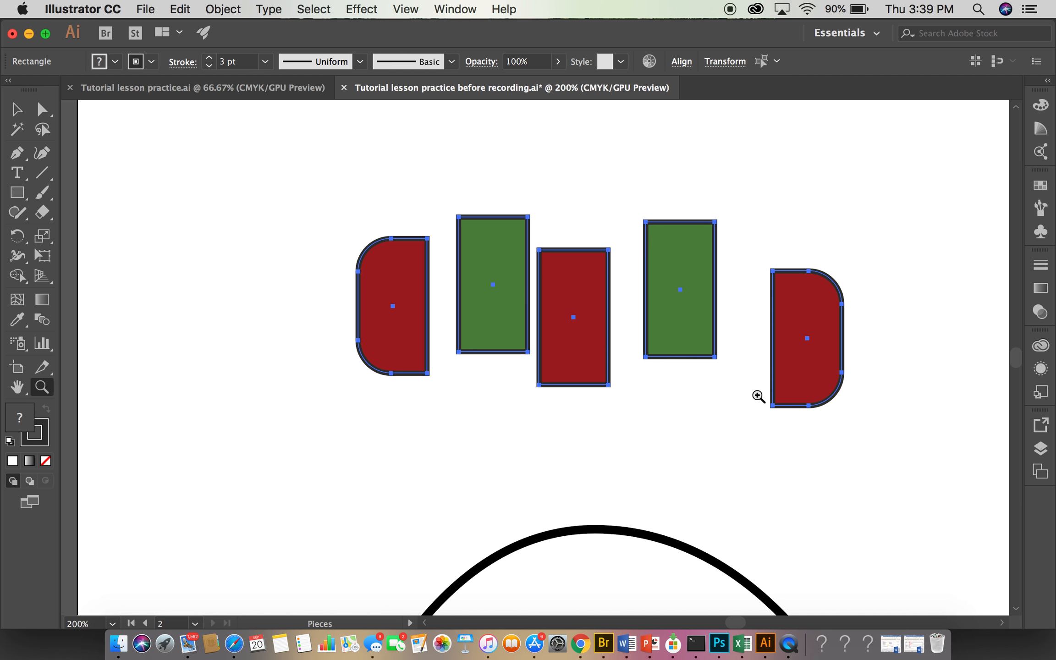
- Align the tops of the scarf pieces to the leftmost rounded red piece as the key object, and deselect them
{"action": "left_click", "coordinate": [383, 350]}
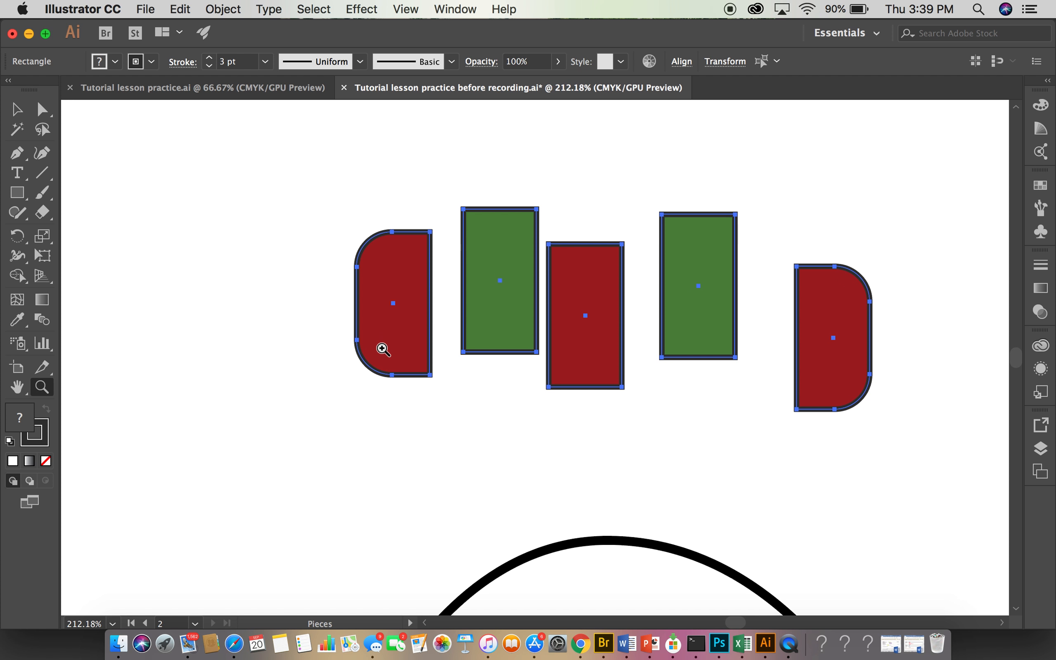
{"action": "left_click", "coordinate": [11, 107]}
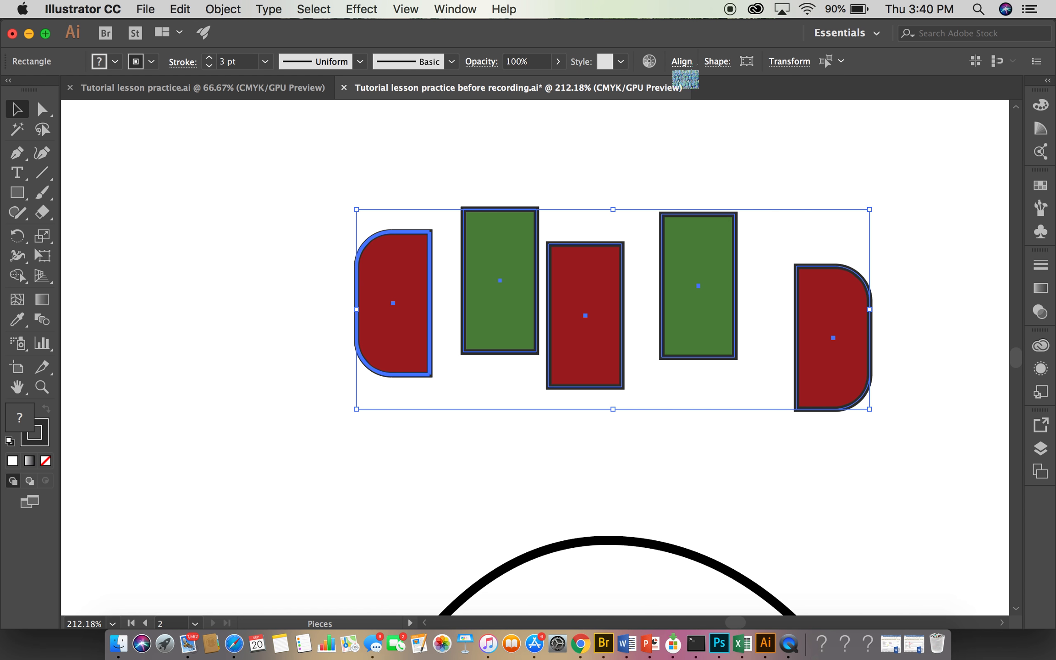
{"action": "left_click", "coordinate": [691, 63]}
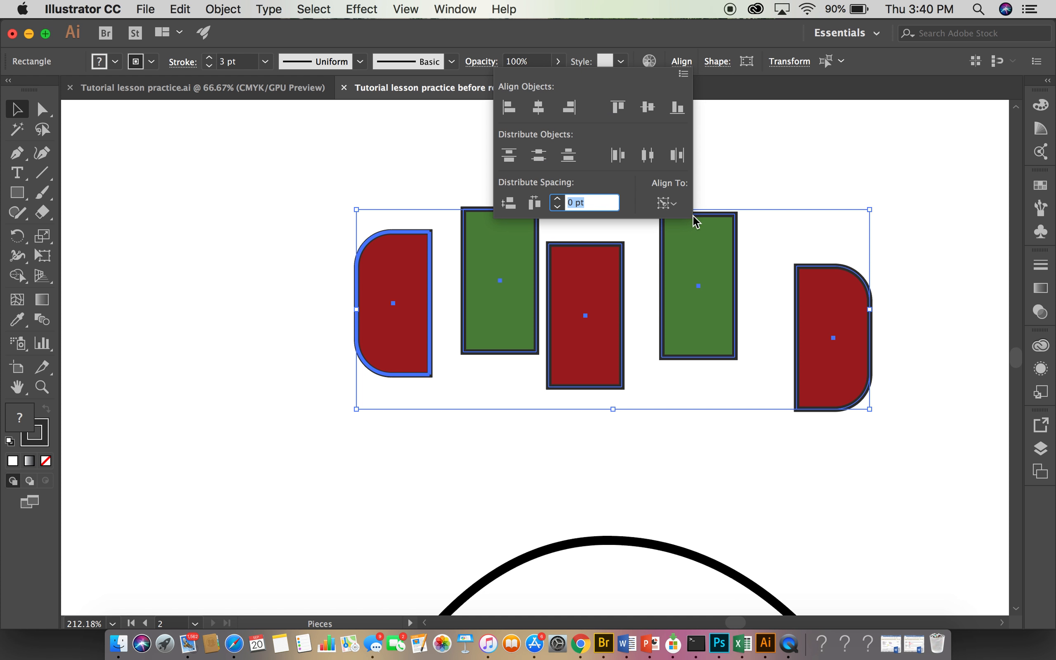
{"action": "left_click", "coordinate": [662, 208]}
{"action": "left_click", "coordinate": [674, 245]}
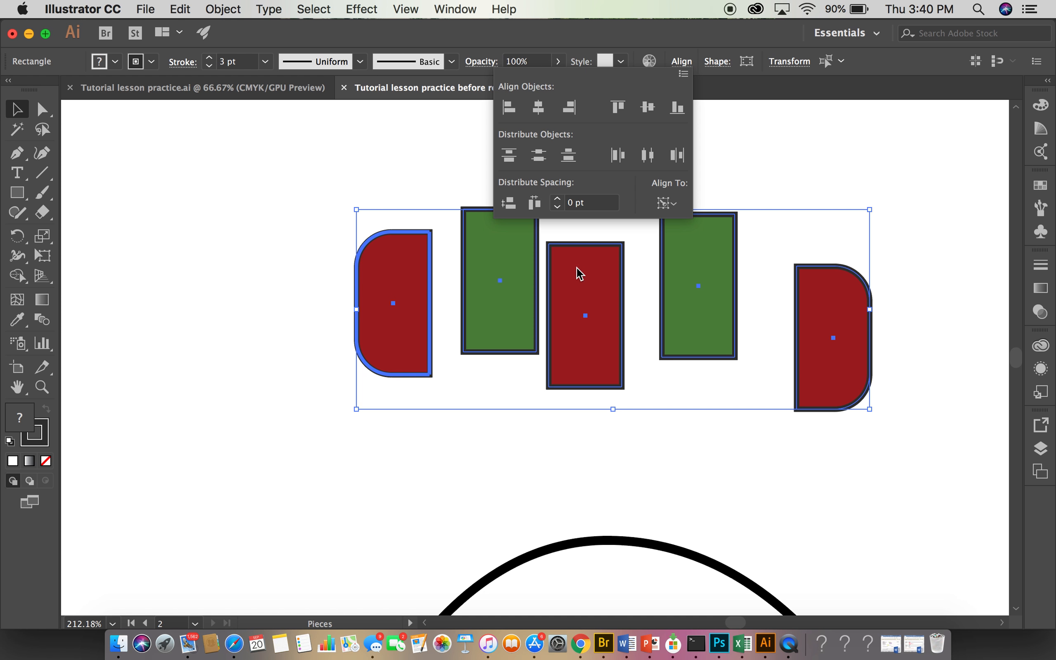
{"action": "left_click", "coordinate": [618, 110]}
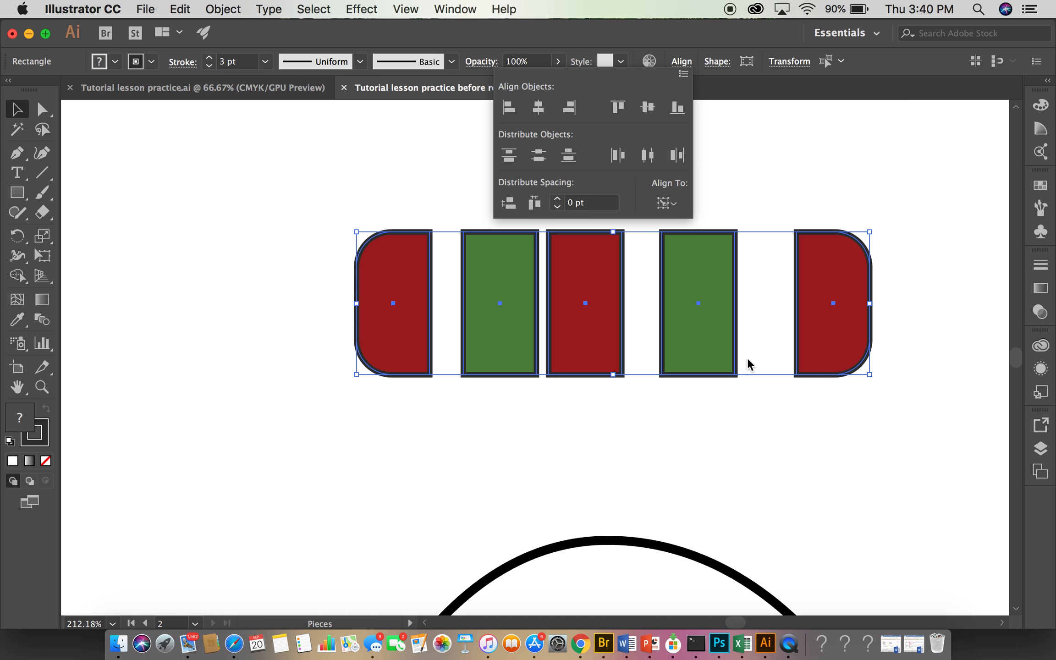
{"action": "left_click", "coordinate": [204, 476]}
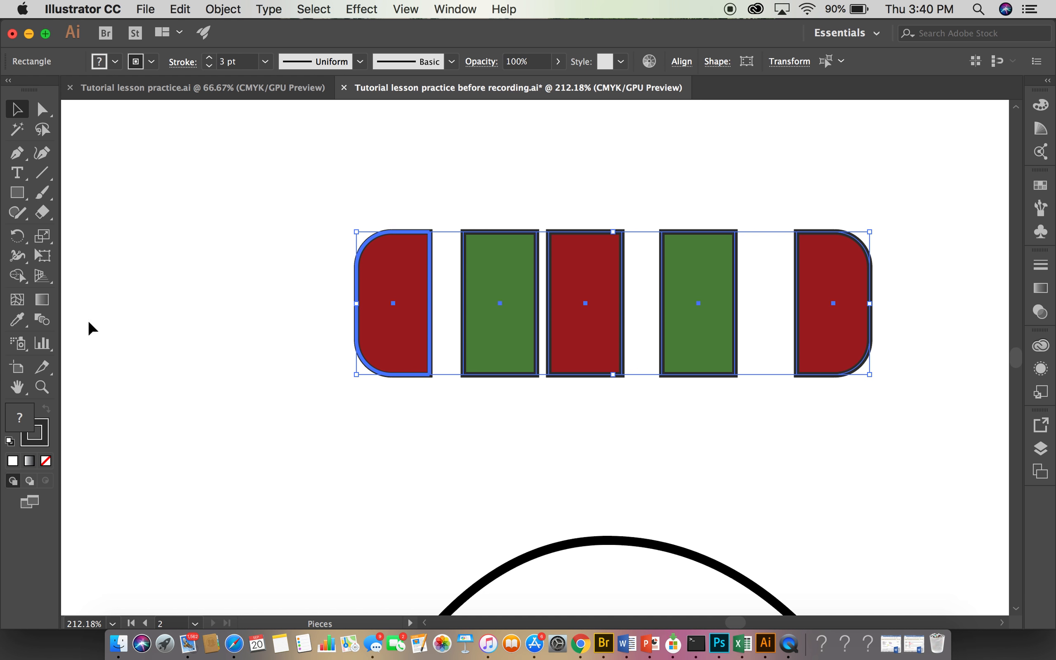
{"action": "left_click", "coordinate": [280, 481]}
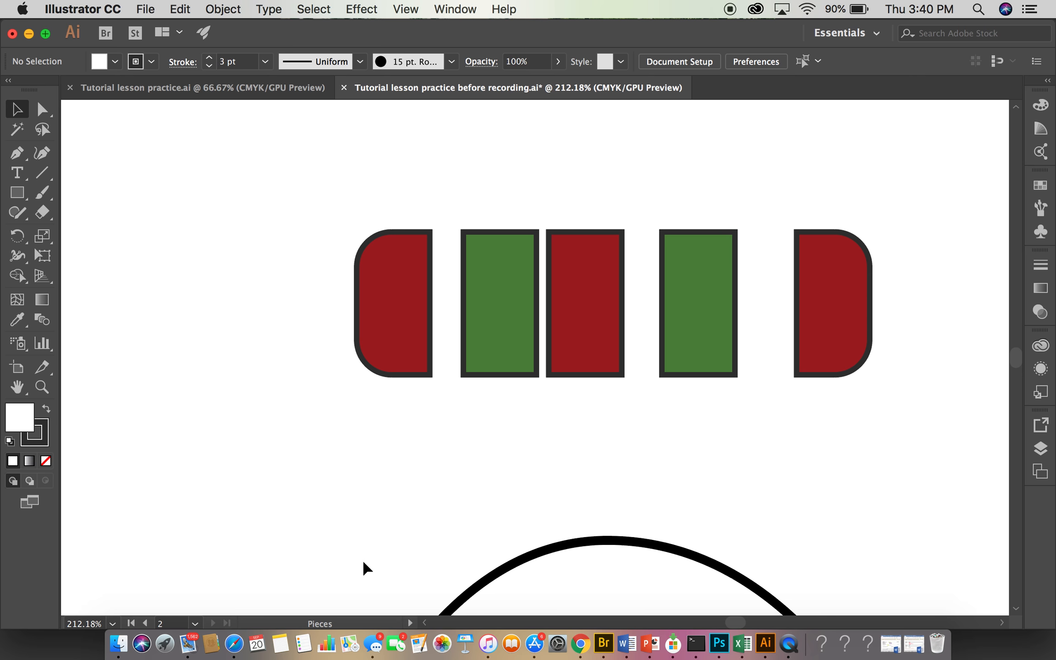
- Level the slanted base of the white body shape by aligning its two bottom corner anchor points with Vertical Align Top, and deselect it
{"action": "left_click_drag", "start_coordinate": [375, 560], "coordinate": [326, 245]}
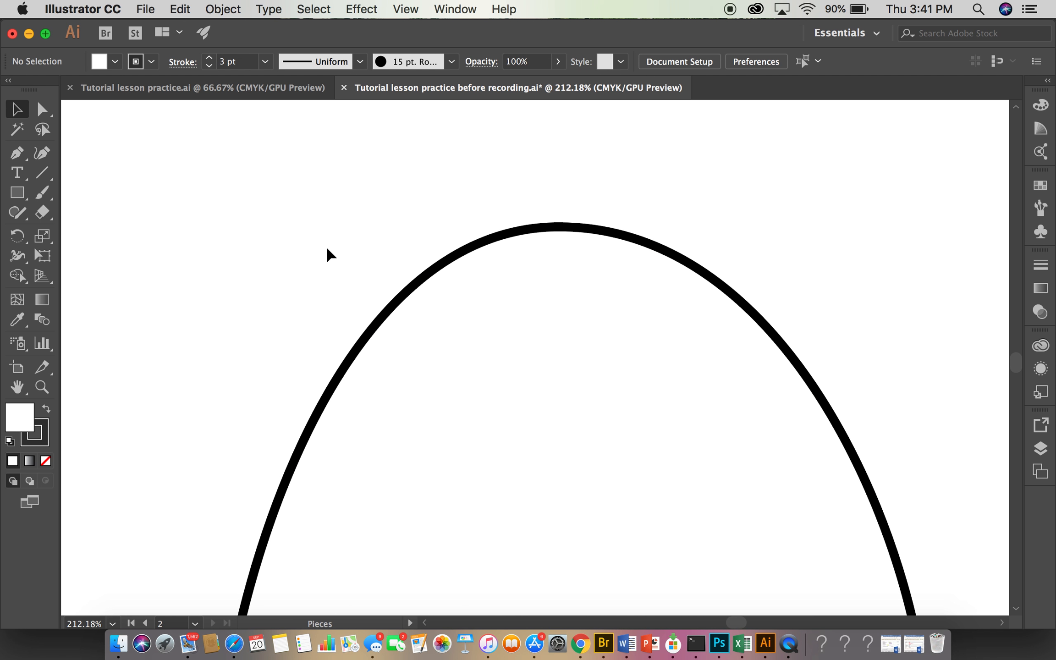
{"action": "key", "text": "super+minus"}
{"action": "key", "text": "super+minus"}
{"action": "key", "text": "super+minus"}
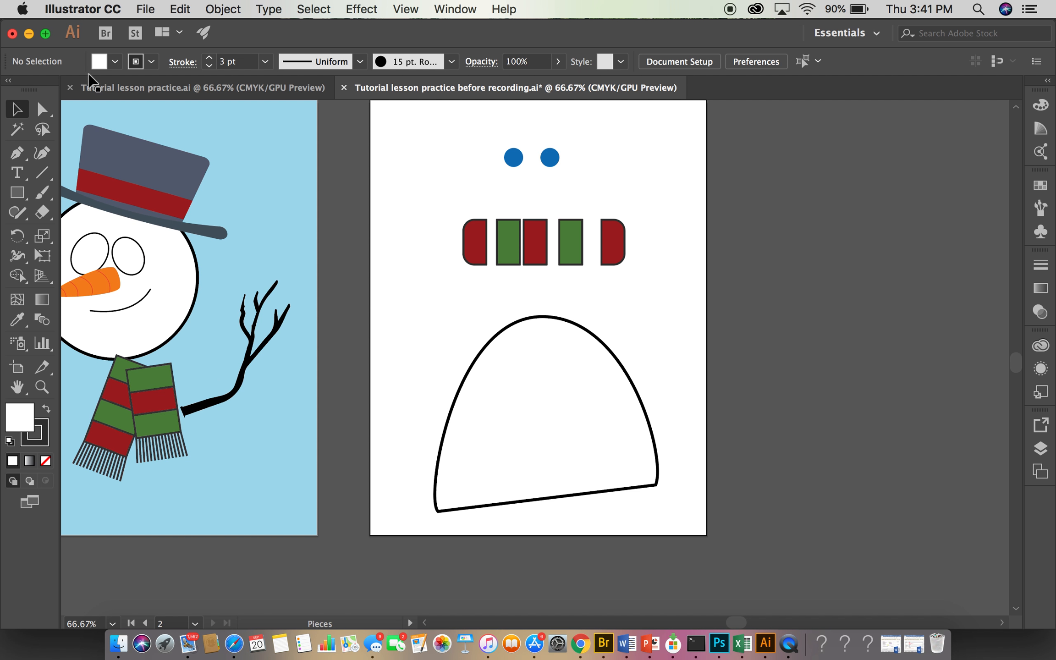
{"action": "left_click", "coordinate": [43, 110]}
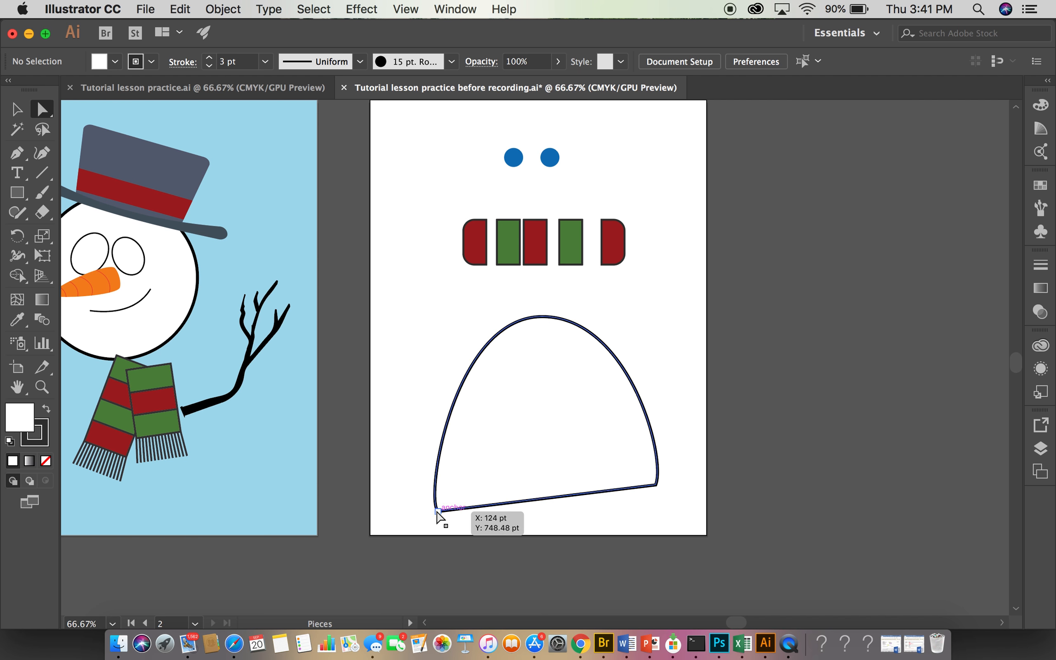
{"action": "left_click", "coordinate": [438, 513]}
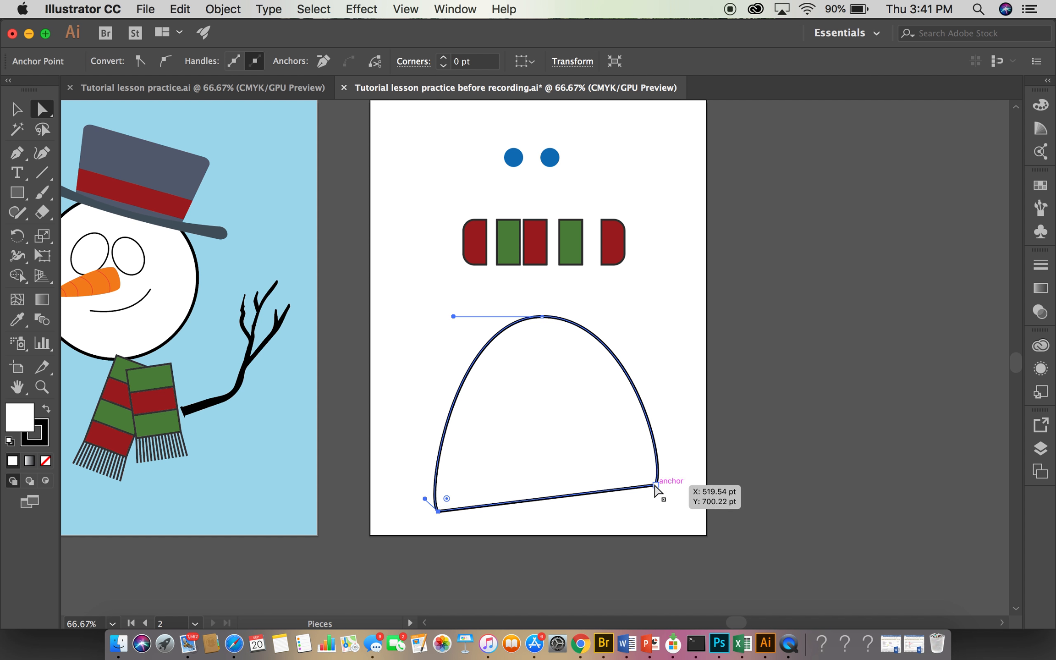
{"action": "left_click", "coordinate": [655, 485], "text": "shift"}
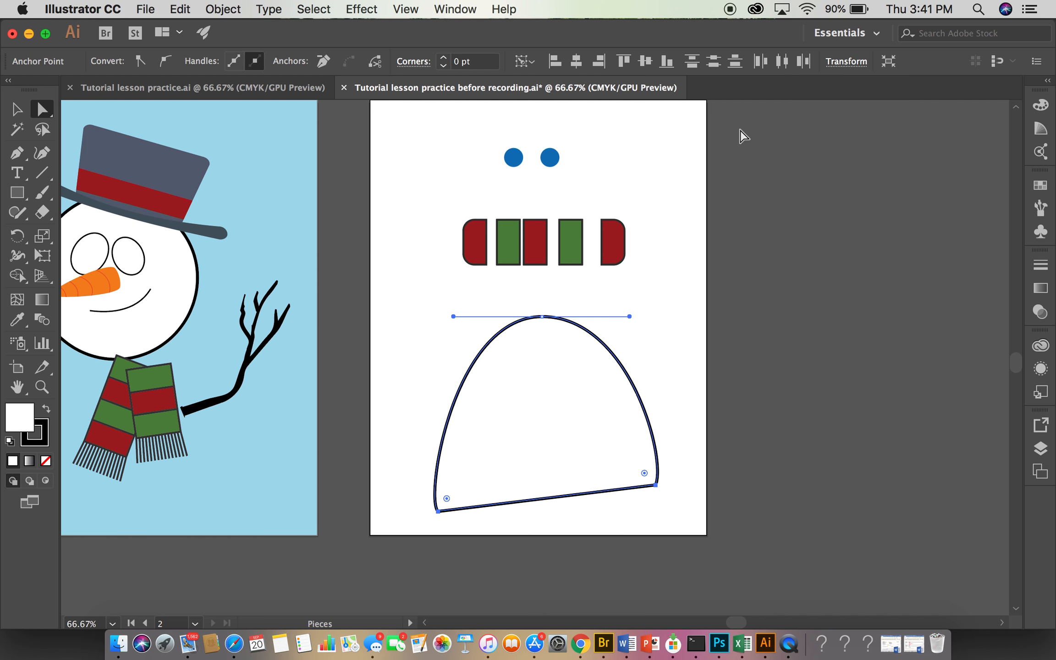
{"action": "left_click", "coordinate": [623, 61]}
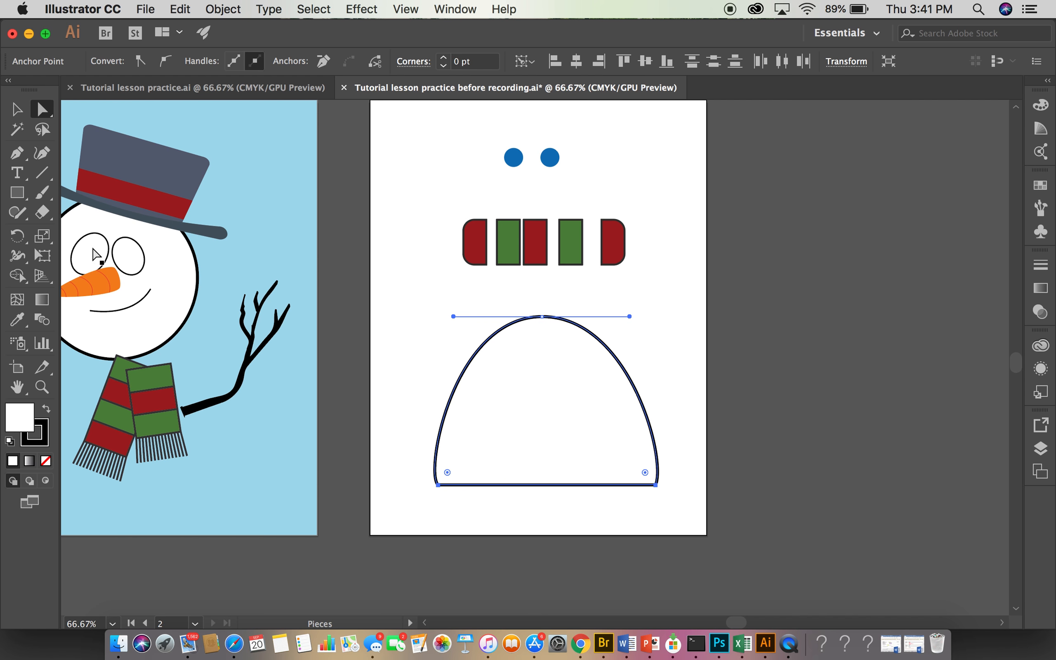
{"action": "left_click", "coordinate": [17, 109]}
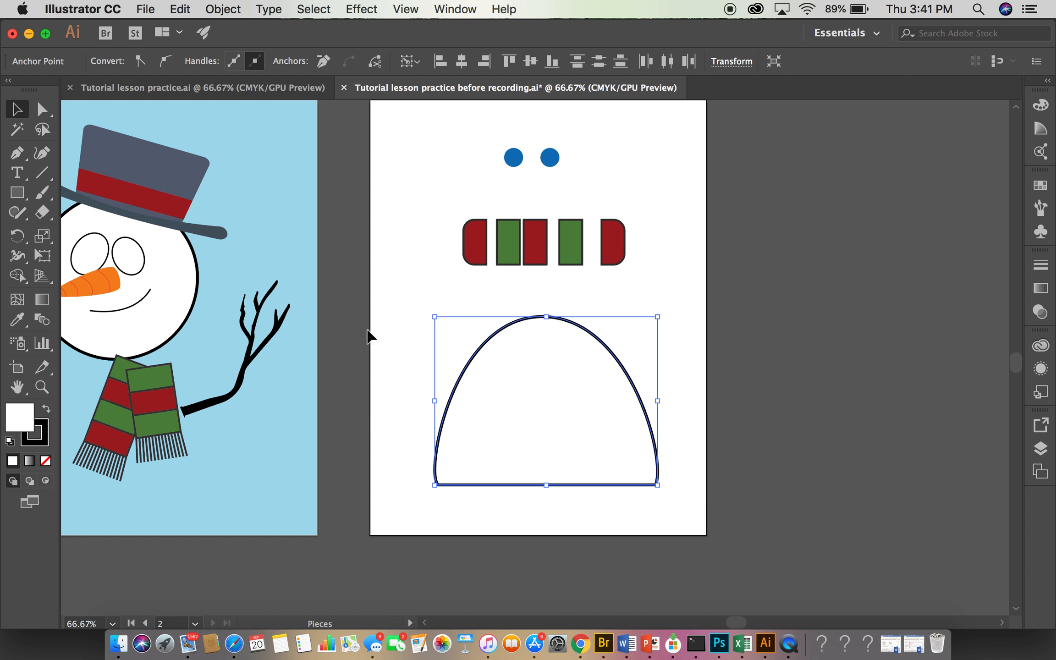
{"action": "left_click", "coordinate": [404, 393]}
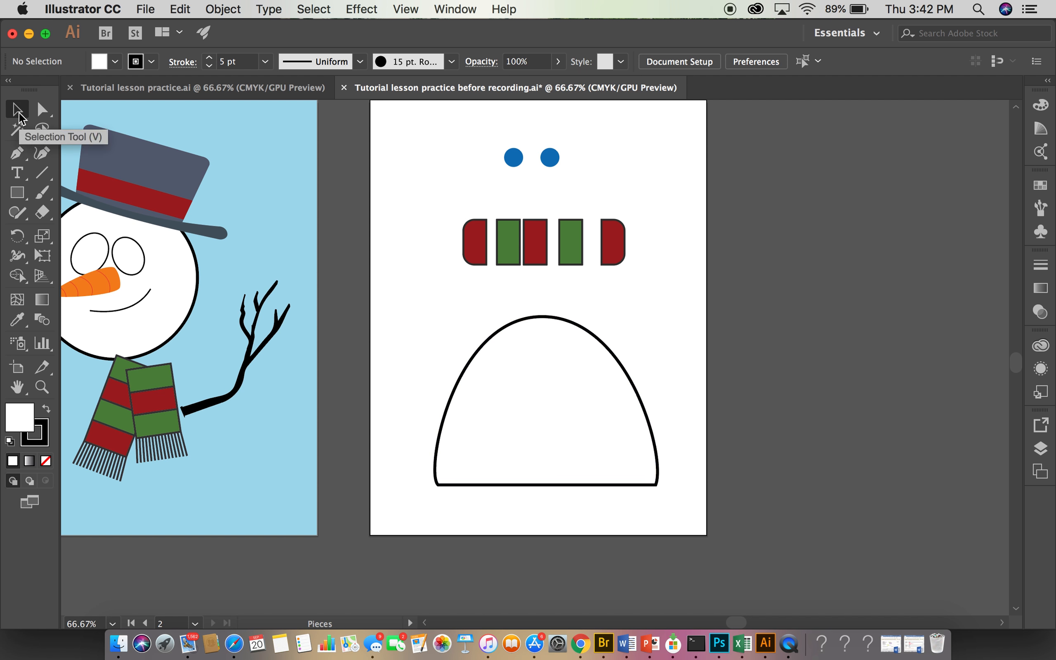
- Recall the Scarf selection, space the pieces evenly with Horizontal Distribute Center, and undo that distribution
{"action": "left_click", "coordinate": [319, 9]}
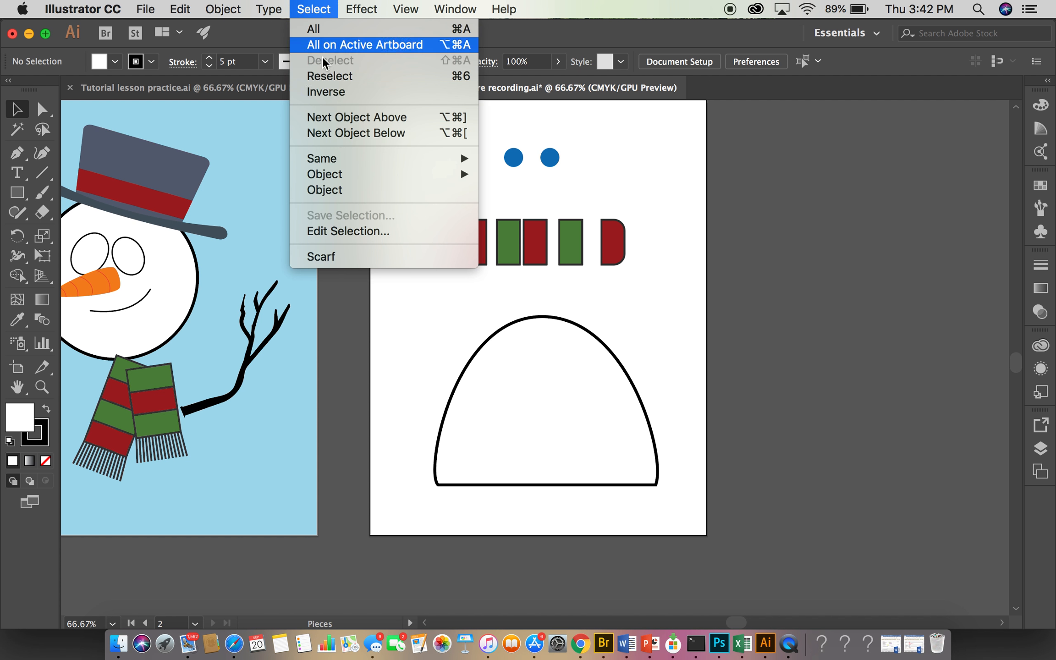
{"action": "left_click", "coordinate": [323, 256]}
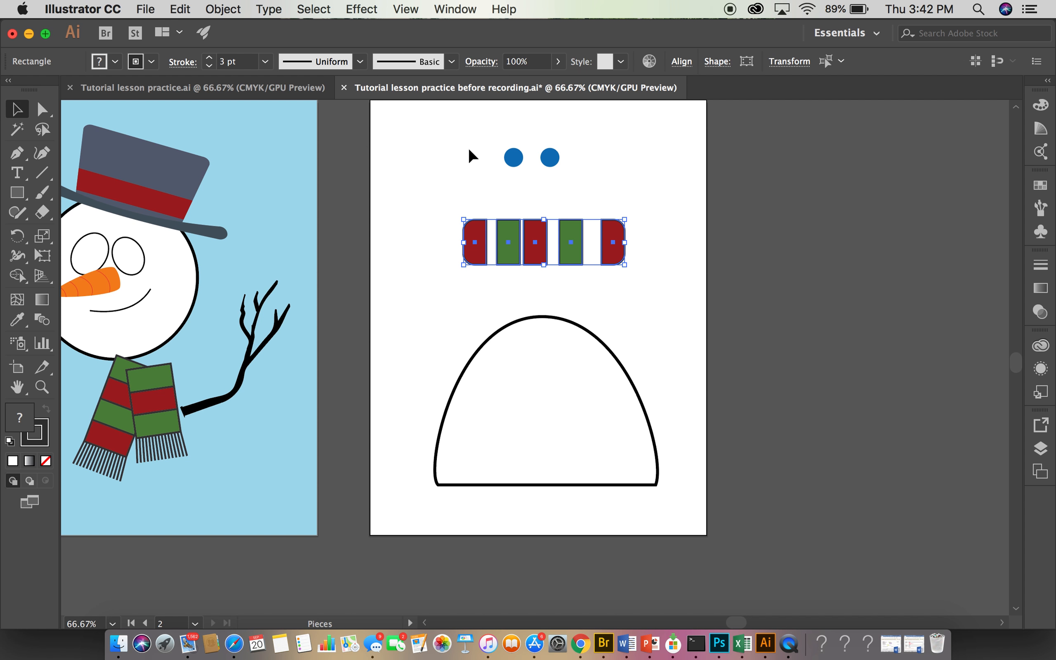
{"action": "left_click", "coordinate": [681, 61]}
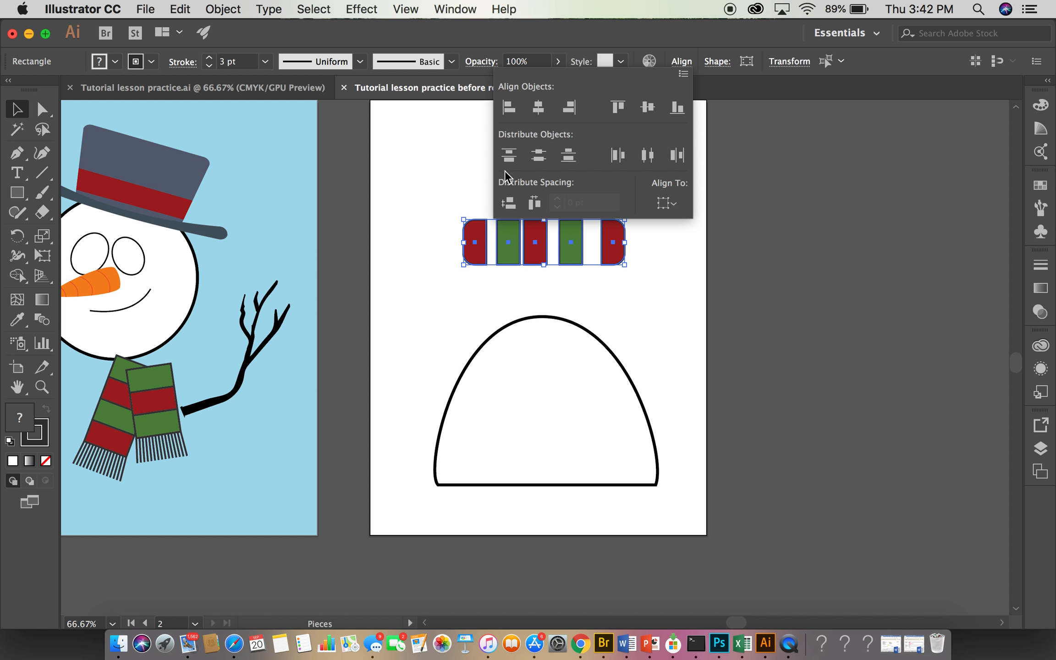
{"action": "left_click", "coordinate": [648, 156]}
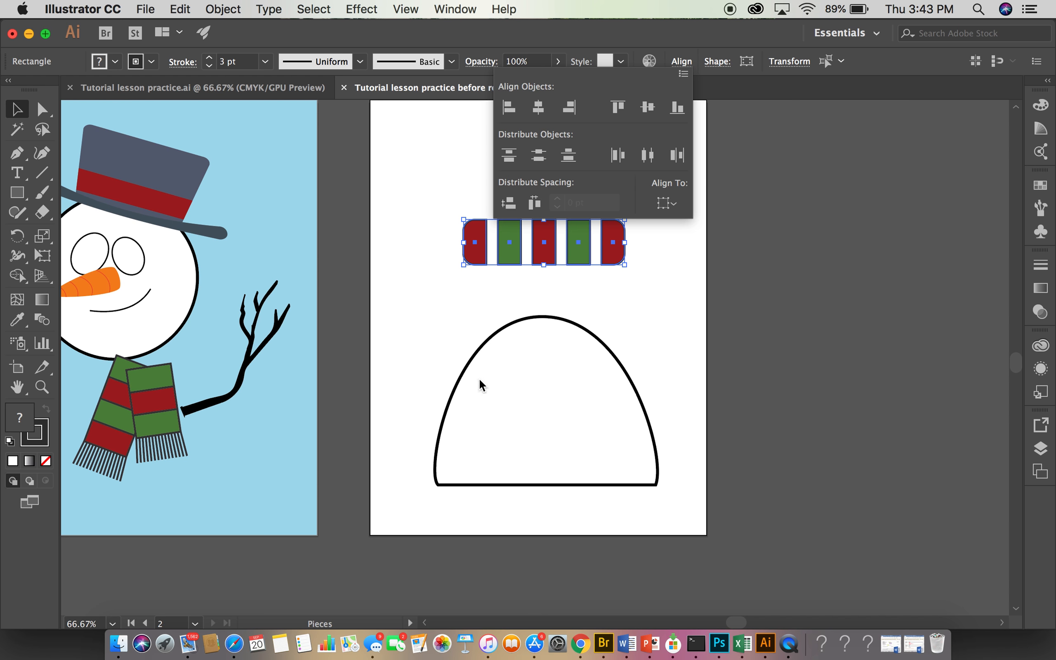
{"action": "left_click", "coordinate": [435, 319]}
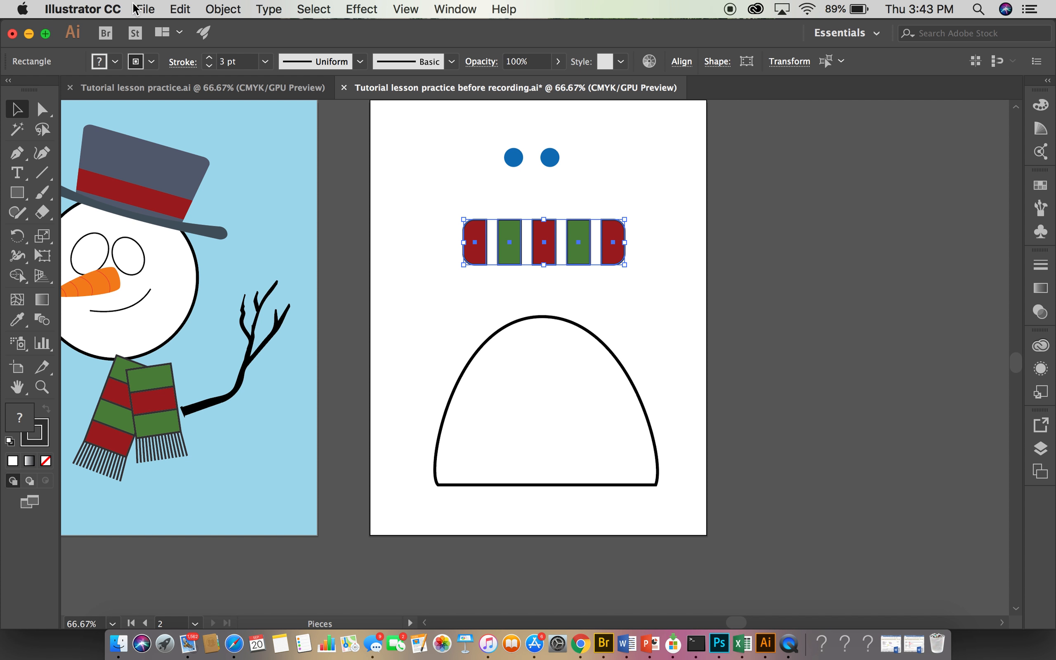
{"action": "left_click", "coordinate": [174, 10]}
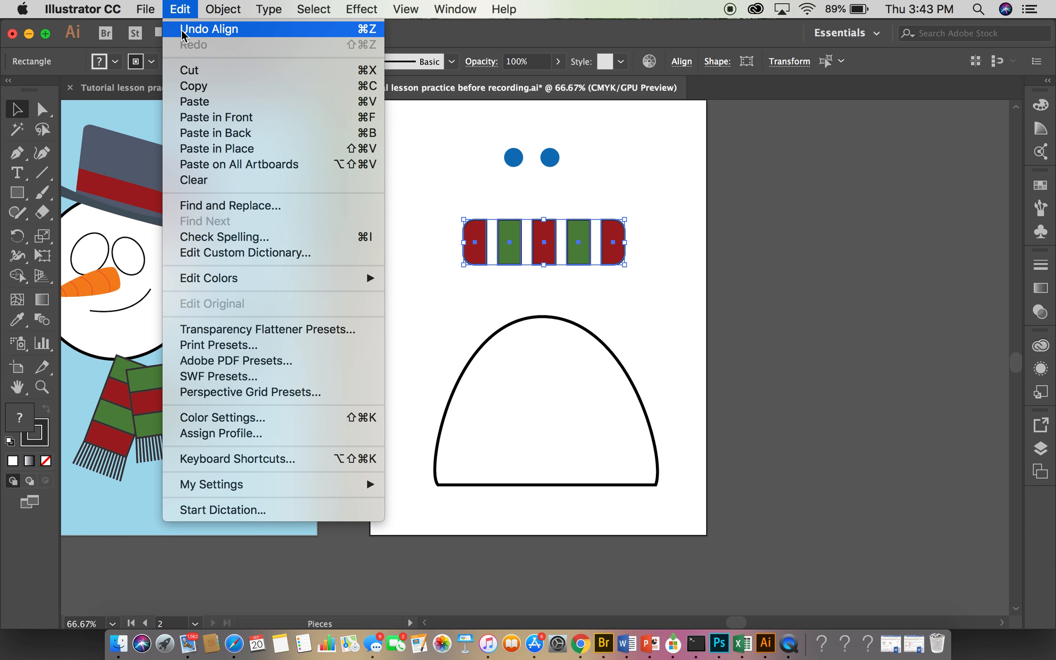
{"action": "left_click", "coordinate": [201, 26]}
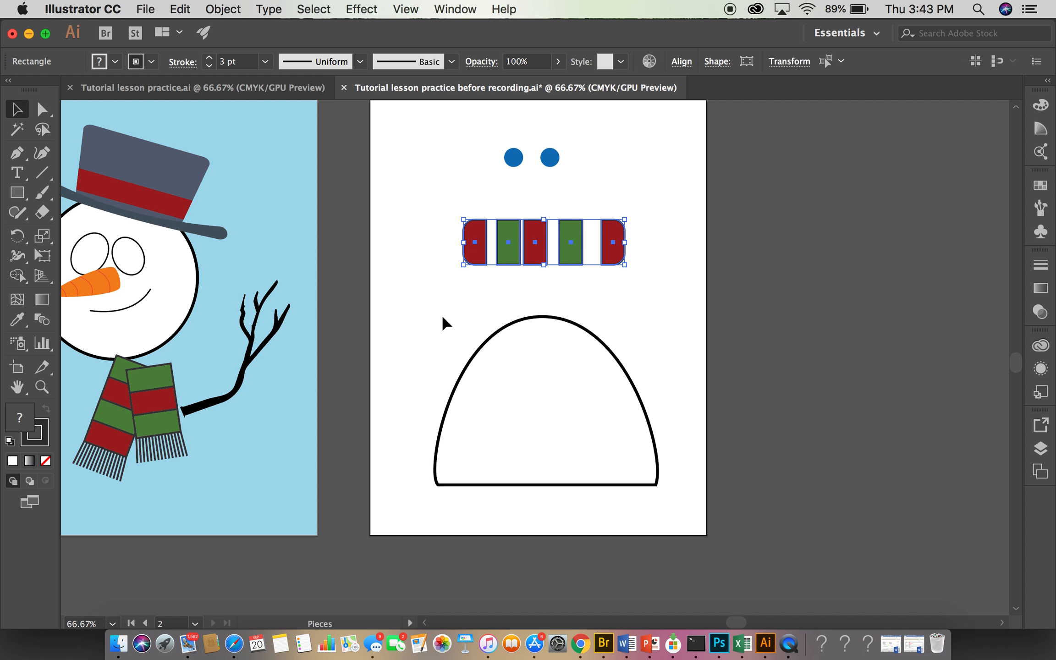
- Make the leftmost rounded red scarf piece the key object, bring up the Distribute Spacing options, and deselect the scarf pieces
{"action": "left_click", "coordinate": [474, 250]}
{"action": "left_click", "coordinate": [682, 61]}
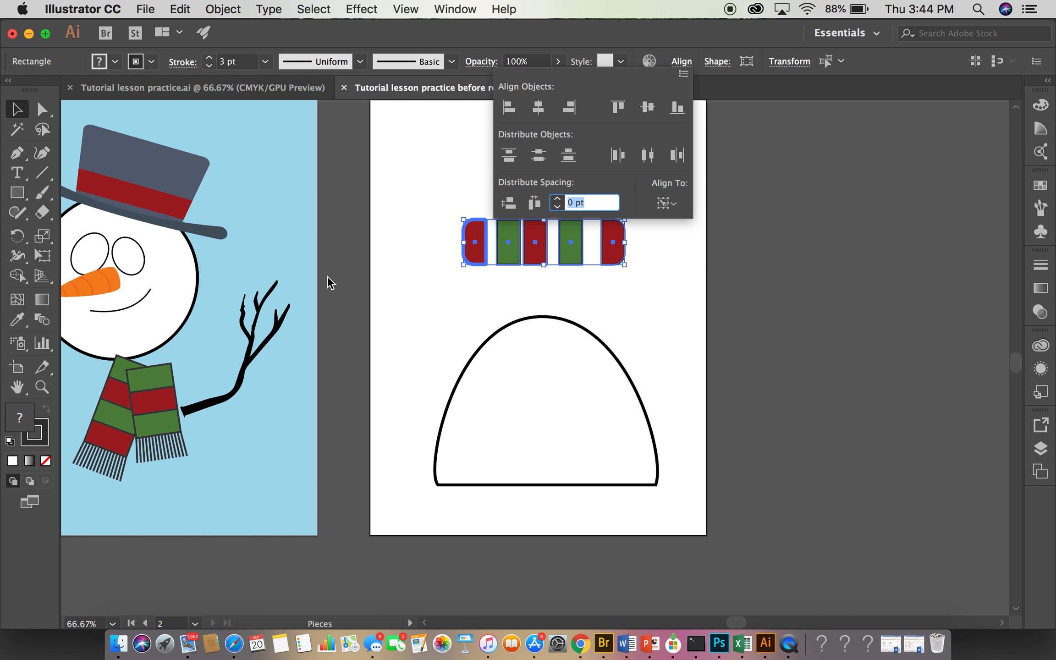
{"action": "left_click", "coordinate": [417, 309]}
{"action": "left_click", "coordinate": [314, 9]}
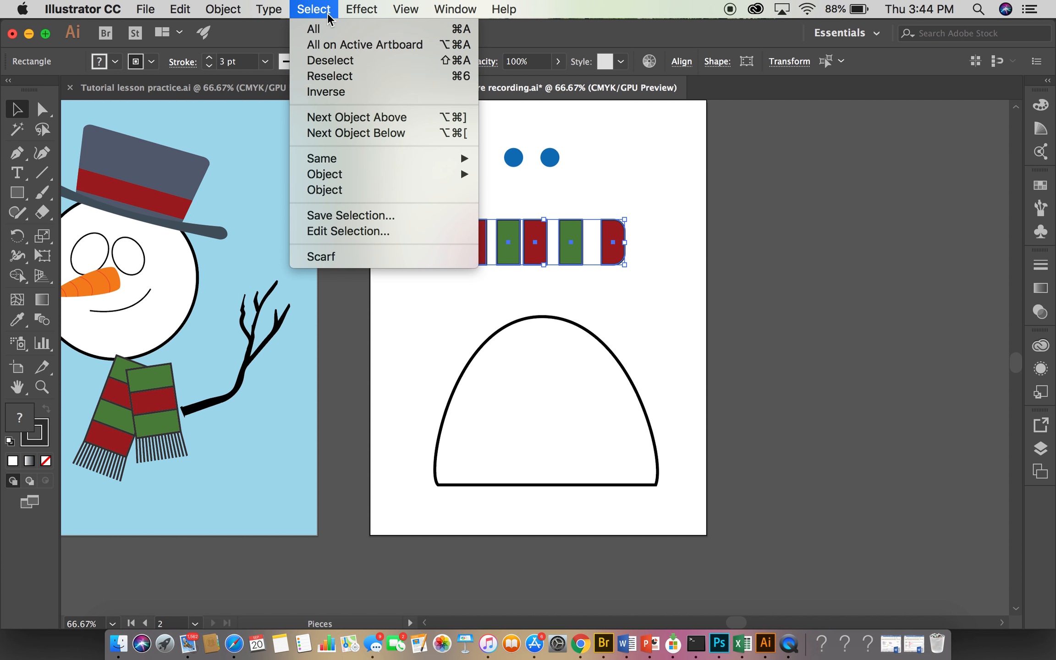
{"action": "left_click", "coordinate": [352, 61]}
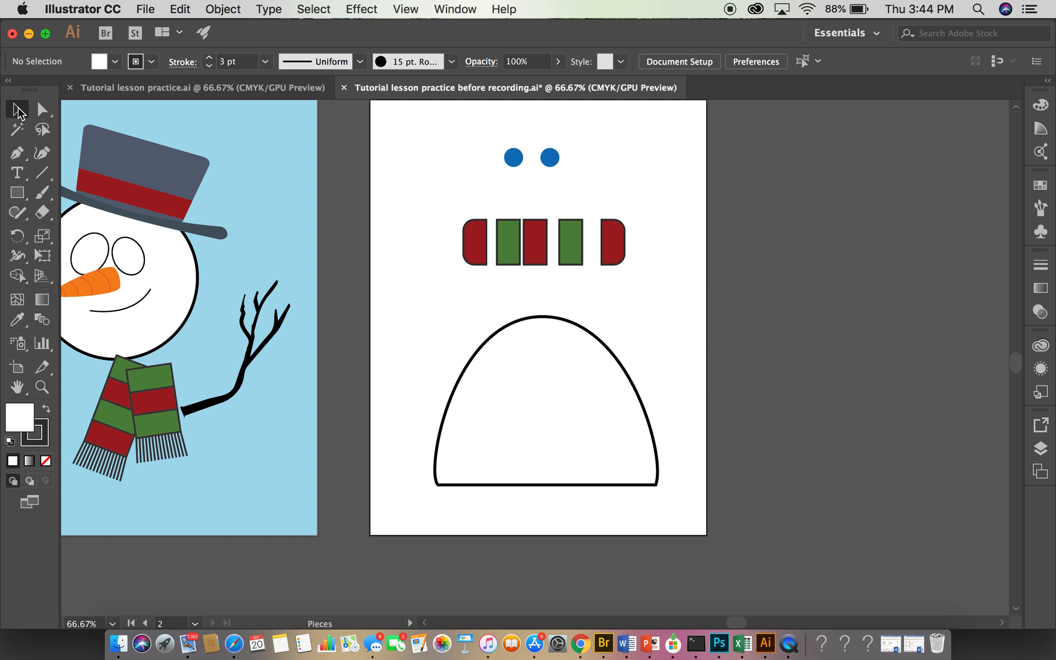
- Cut the white body shape from the Pieces artboard and paste it onto the Snowman artboard
{"action": "left_click", "coordinate": [556, 444]}
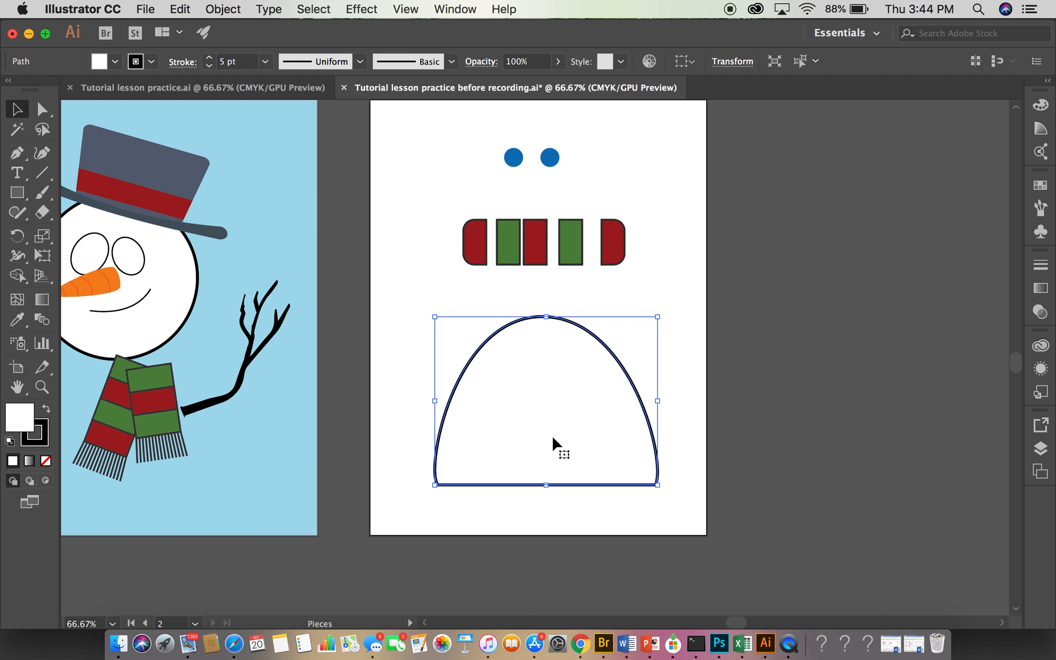
{"action": "left_click", "coordinate": [179, 9]}
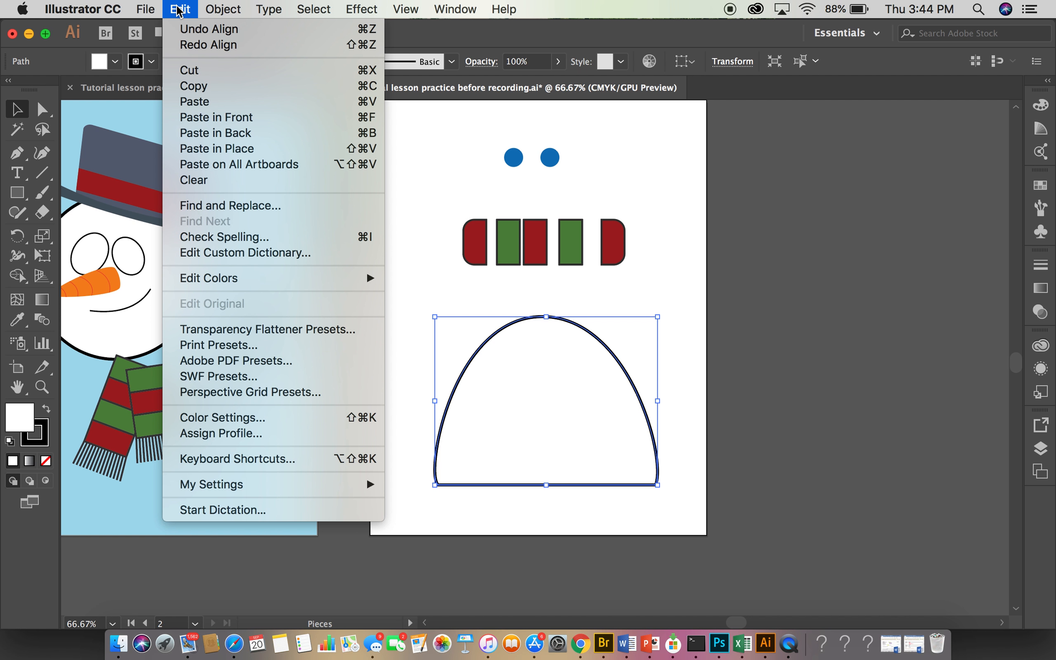
{"action": "left_click", "coordinate": [206, 70]}
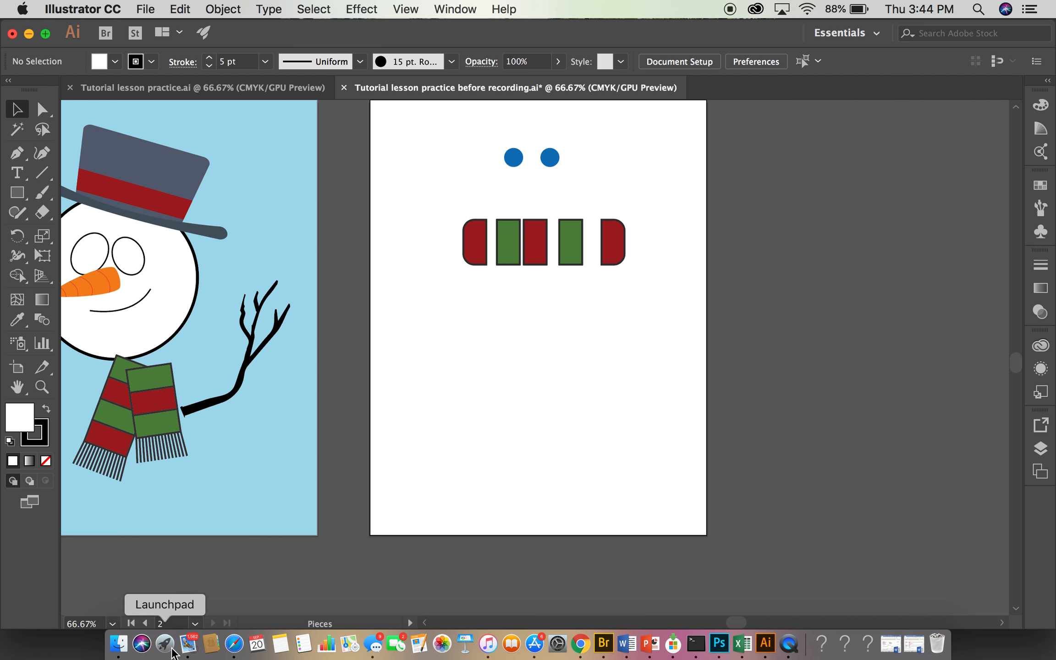
{"action": "left_click", "coordinate": [145, 621]}
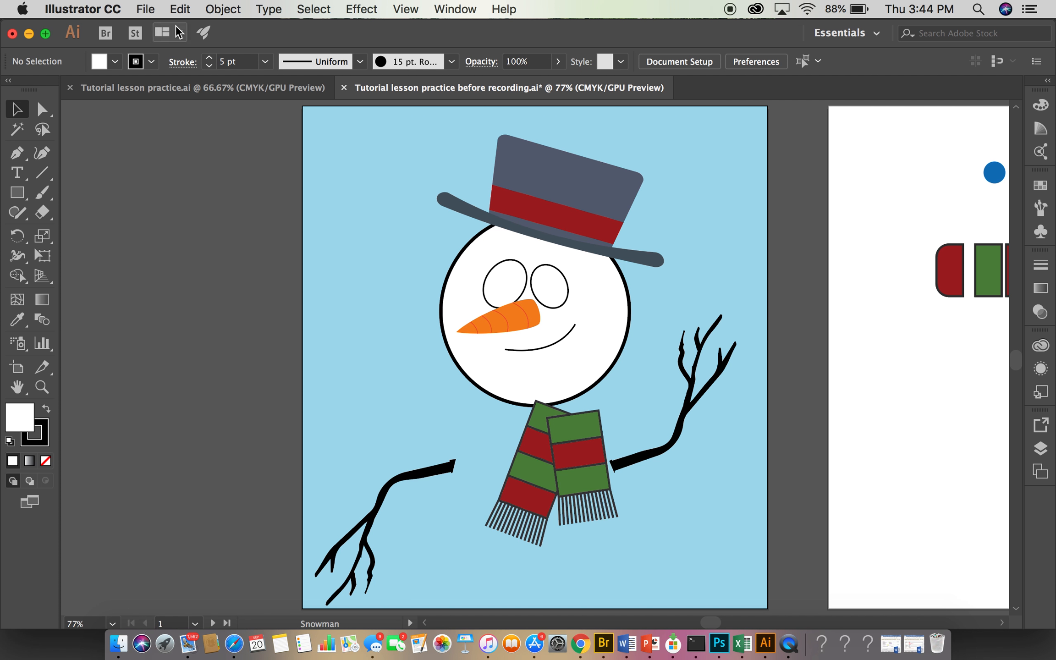
{"action": "left_click", "coordinate": [188, 10]}
{"action": "left_click", "coordinate": [198, 102]}
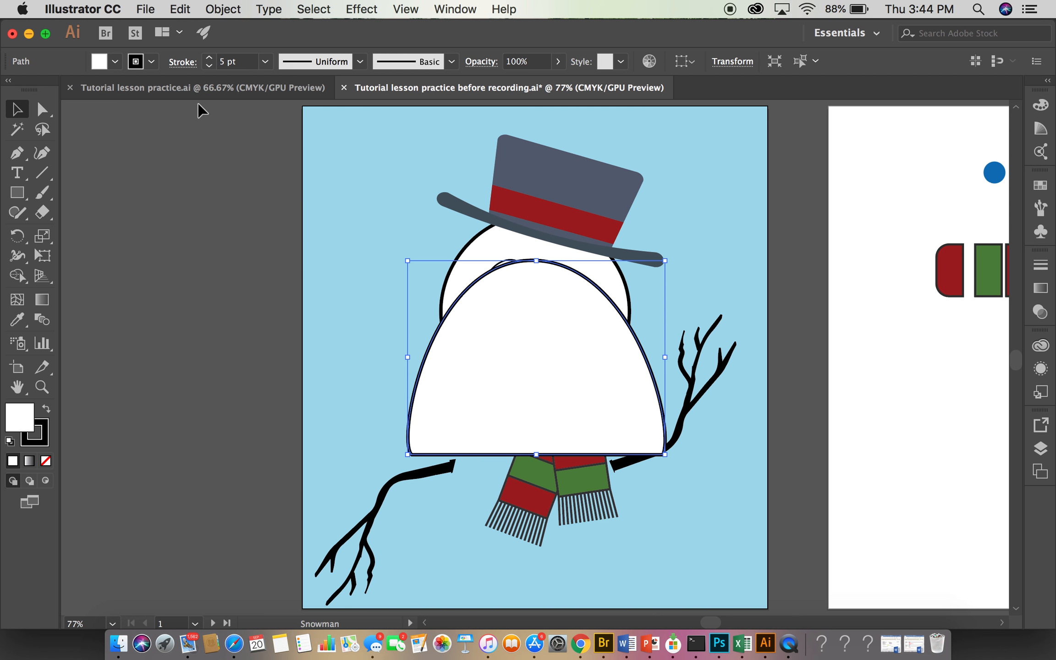
- Align the pasted body to the artboard's horizontal center and bottom edge using Align to Artboard, and deselect it
{"action": "left_click", "coordinate": [687, 68]}
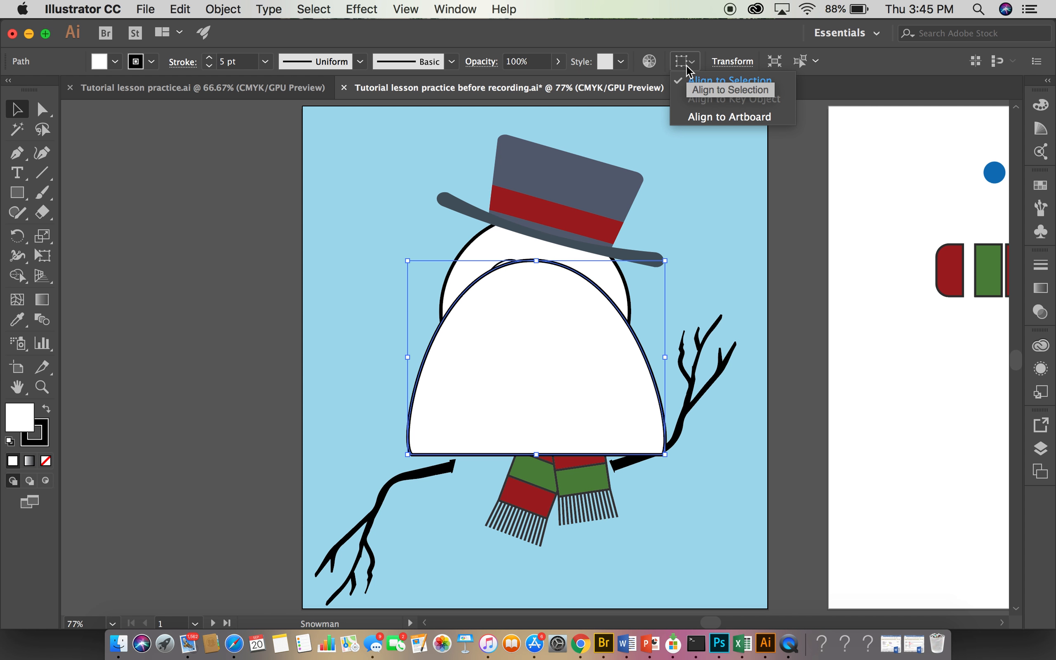
{"action": "left_click", "coordinate": [692, 114]}
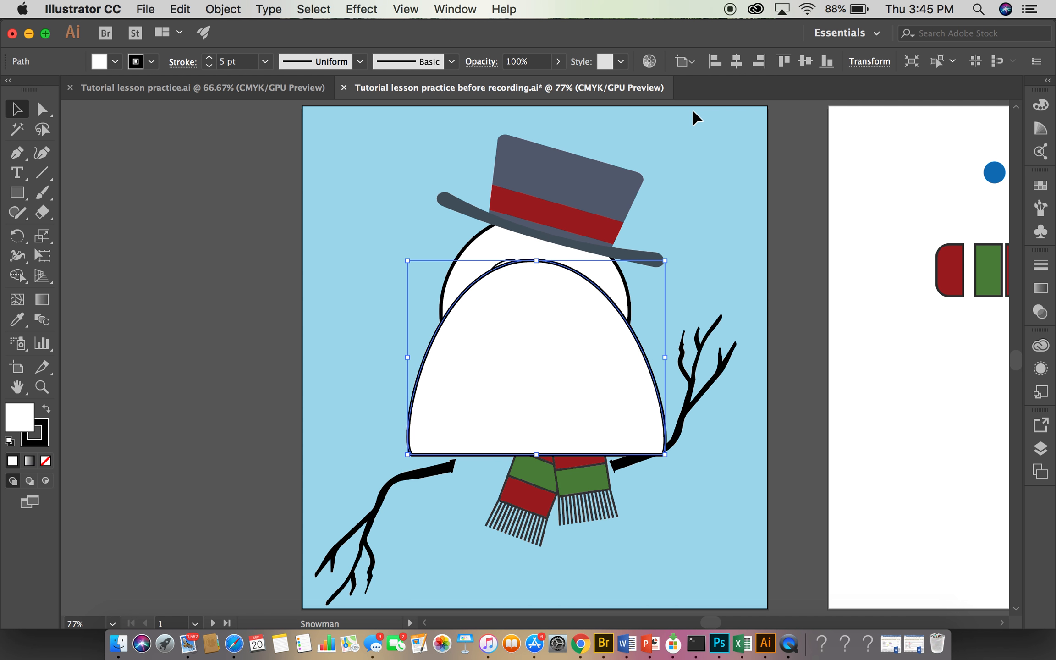
{"action": "left_click", "coordinate": [741, 61]}
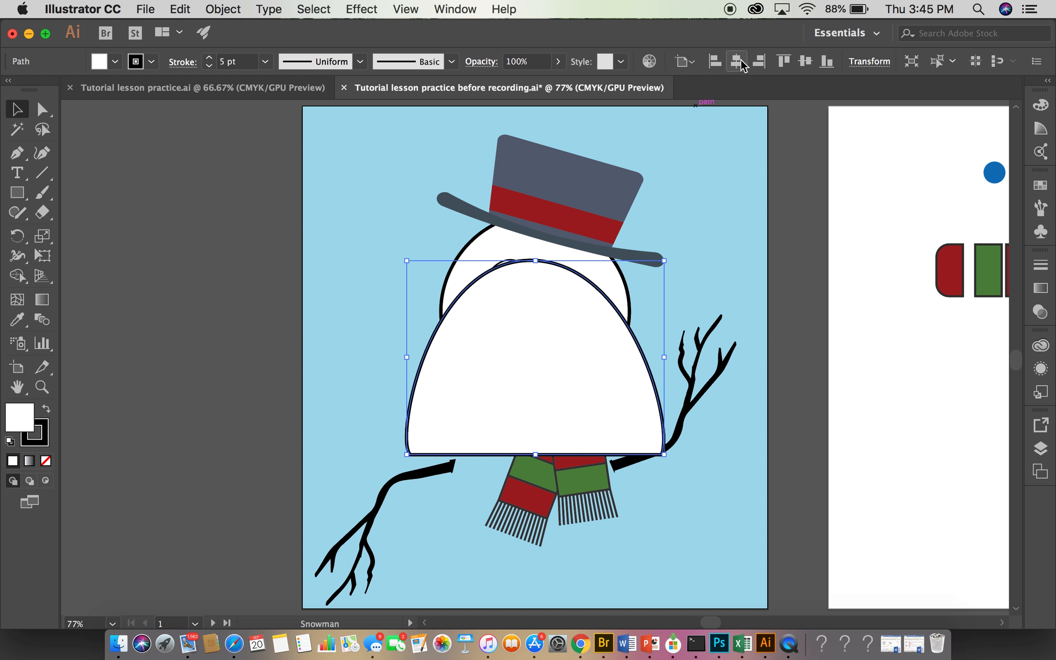
{"action": "left_click", "coordinate": [827, 61]}
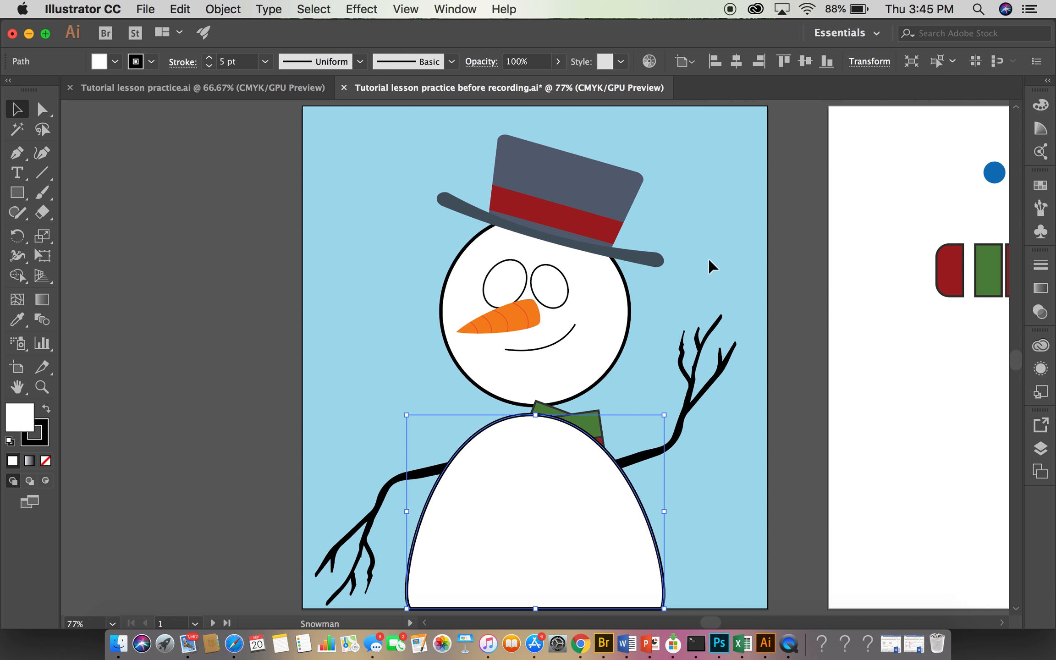
{"action": "left_click", "coordinate": [413, 354]}
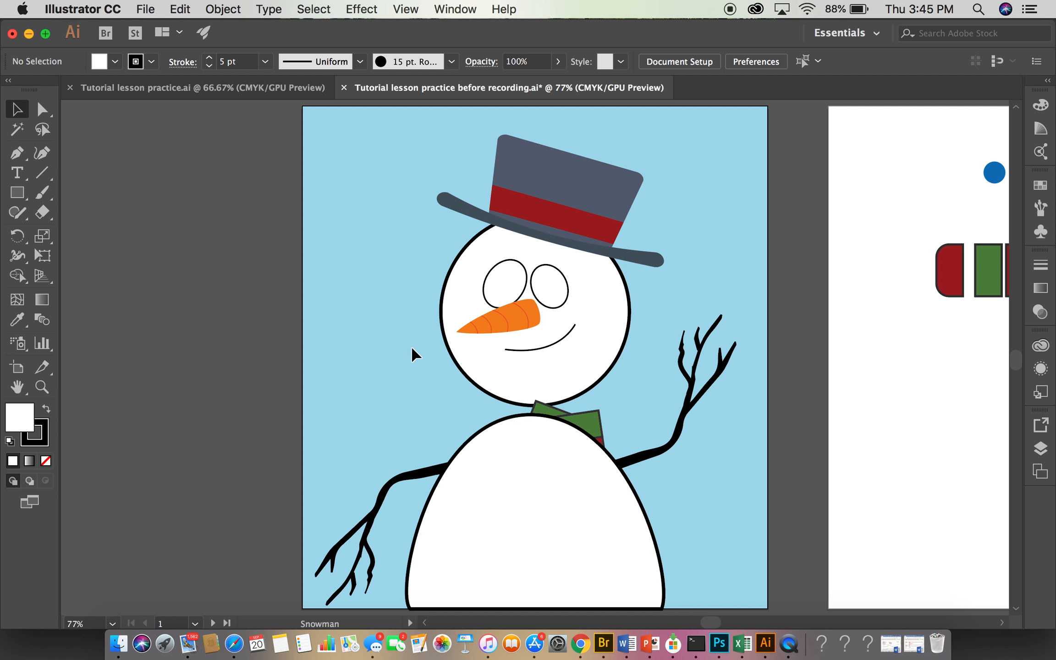